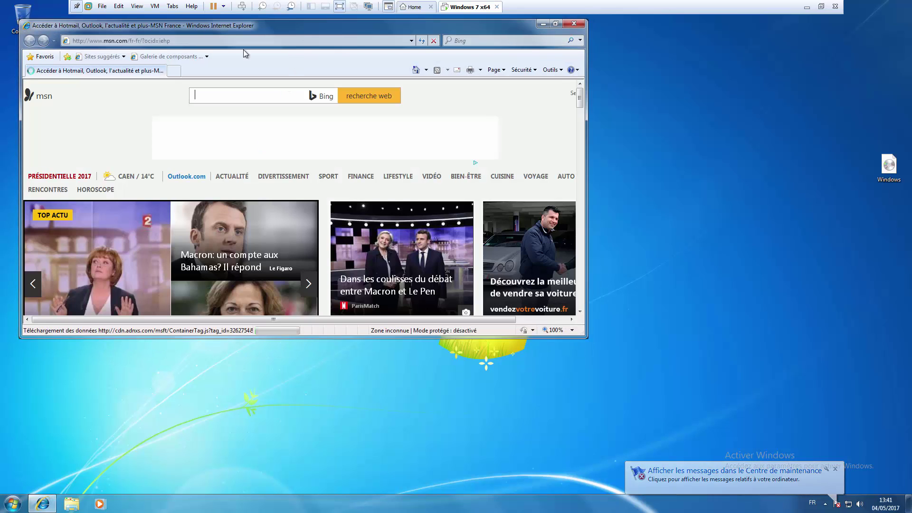
double_click(237, 25)
click(128, 20)
text(www.)
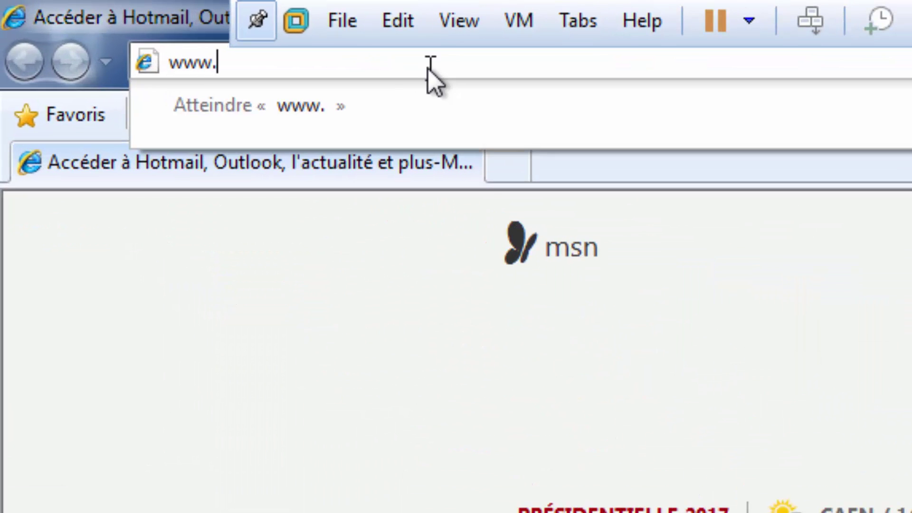
text(vercot.com)
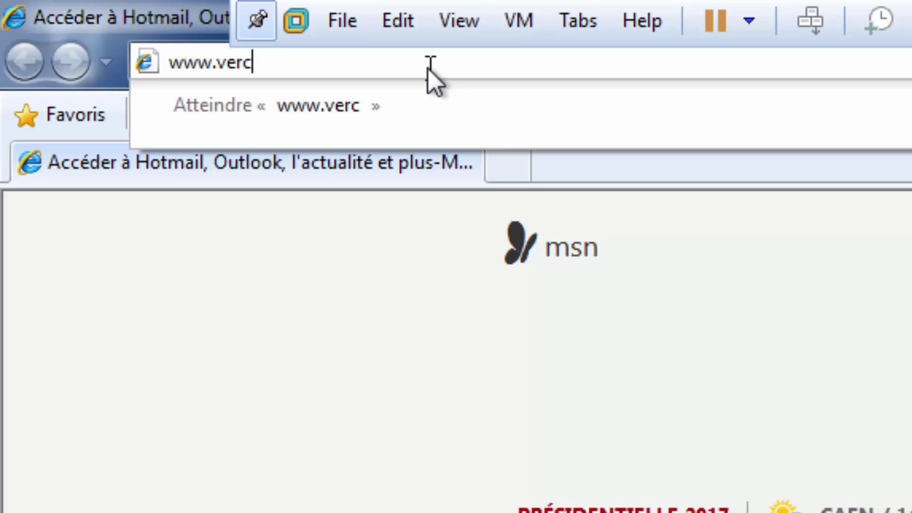
key(Return)
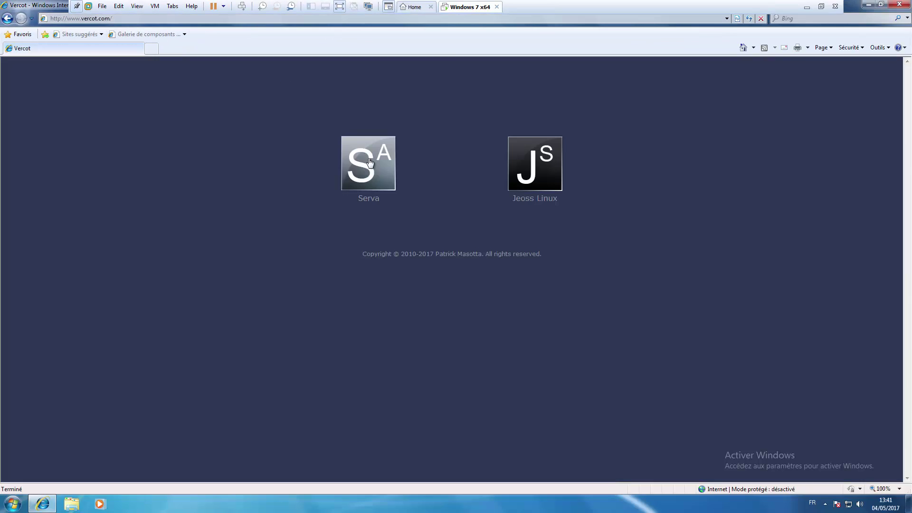
Step: Go to the Serva download page and scroll down to the Community downloads
click(372, 167)
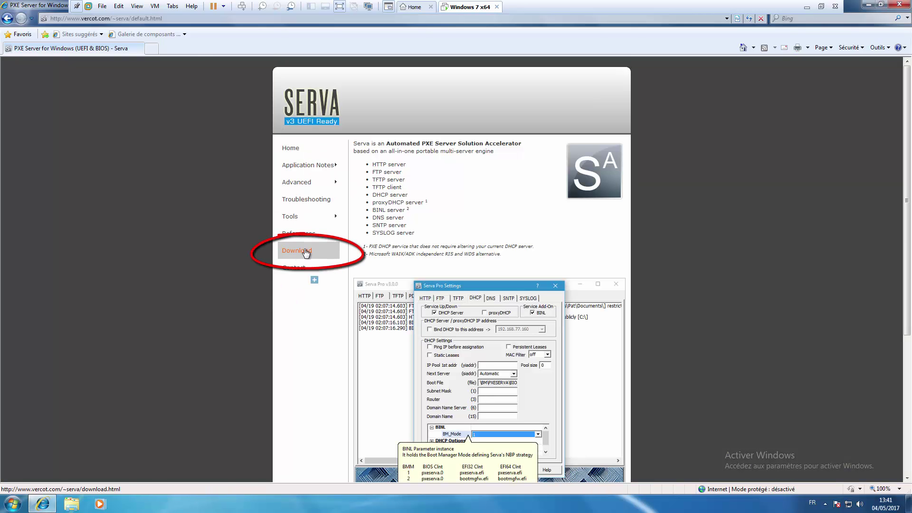
click(305, 253)
scroll(394, 262, down, 4)
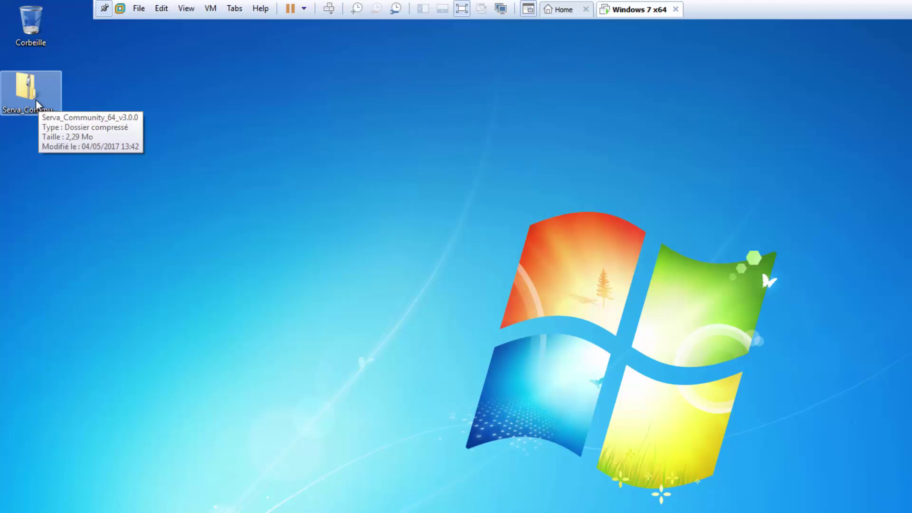
Step: Extract the Serva_Community_64_v3.0.0 zip into a folder on the desktop
click(36, 99)
right_click(36, 99)
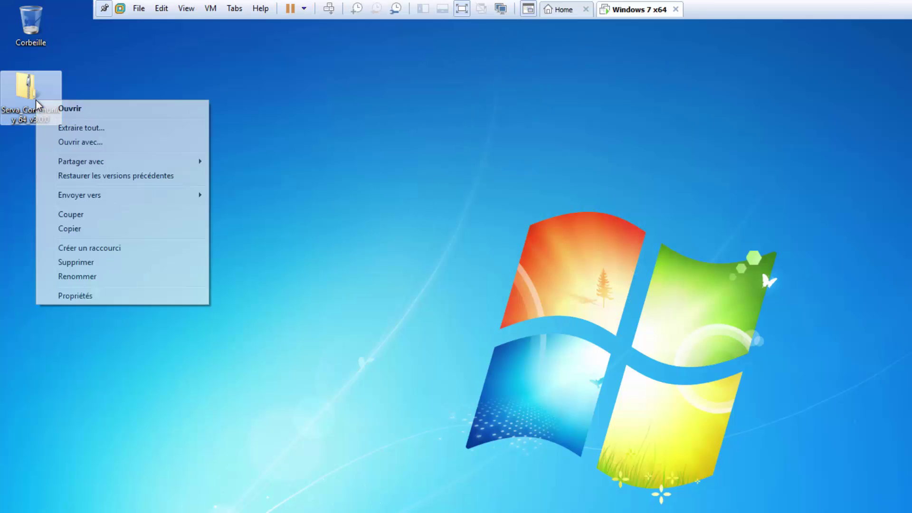
click(65, 128)
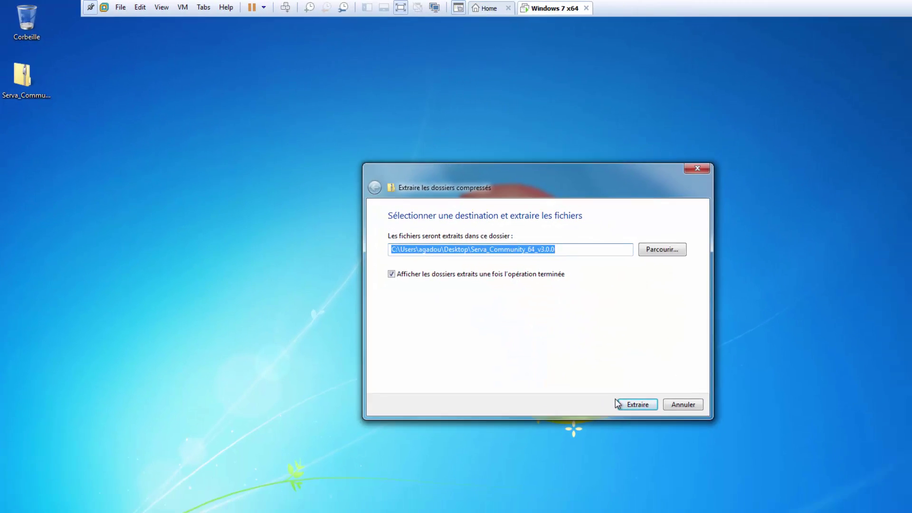
click(637, 407)
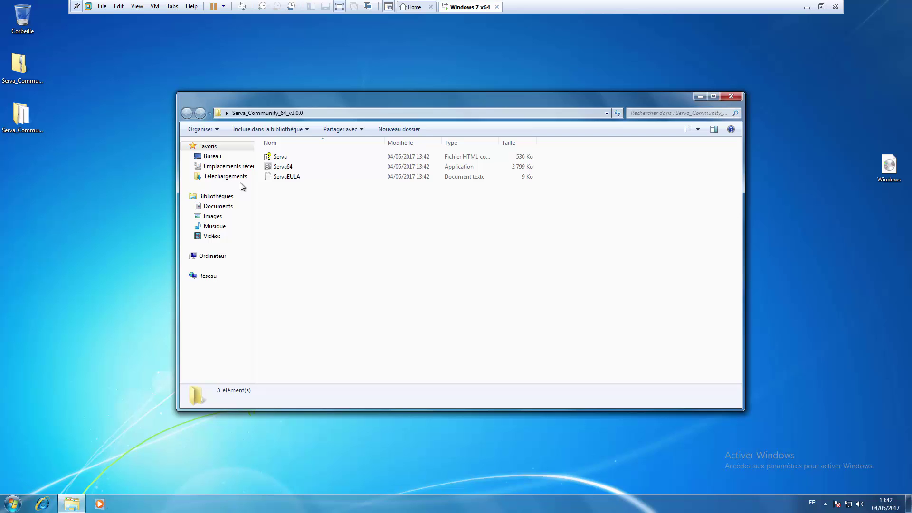
Step: Launch Serva64, confirming the security warning
click(278, 170)
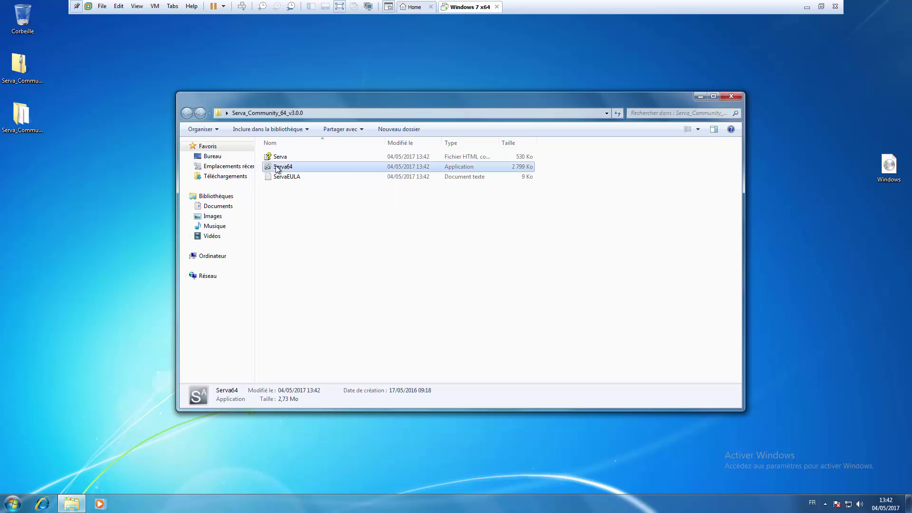
double_click(278, 169)
click(479, 258)
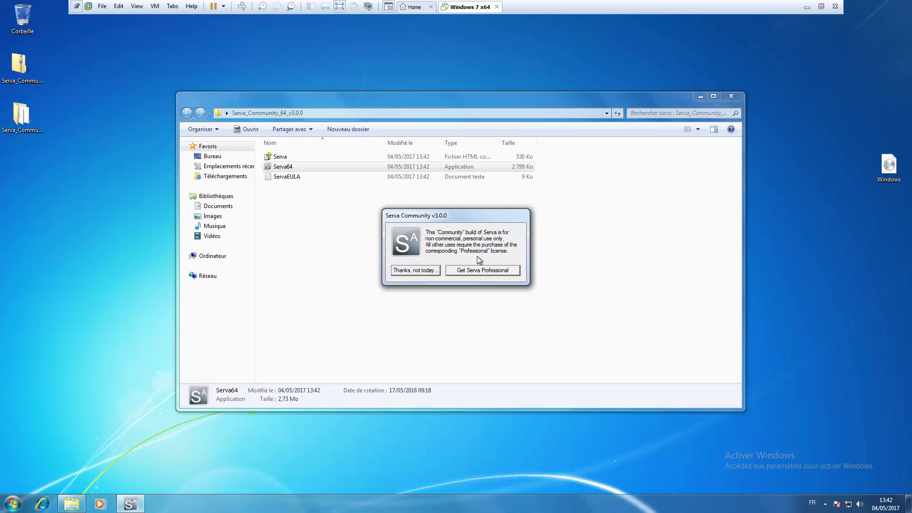
Step: Decline the Professional offer, allow Serva through the firewall, and open Serva's Settings
click(424, 271)
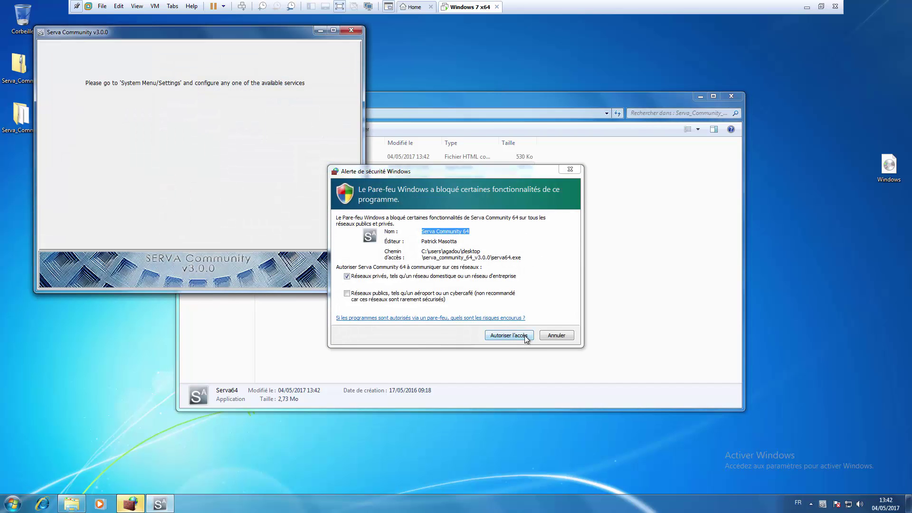
click(525, 336)
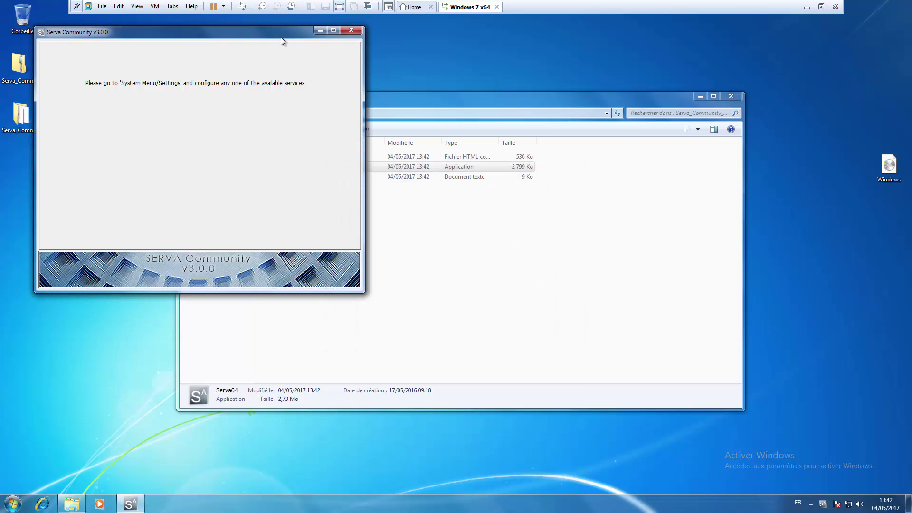
drag(281, 38, 536, 121)
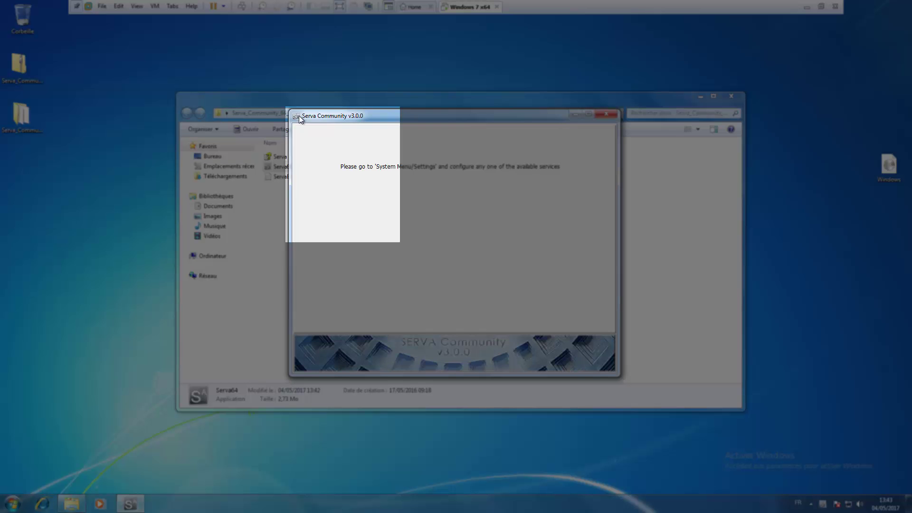
click(301, 119)
click(313, 128)
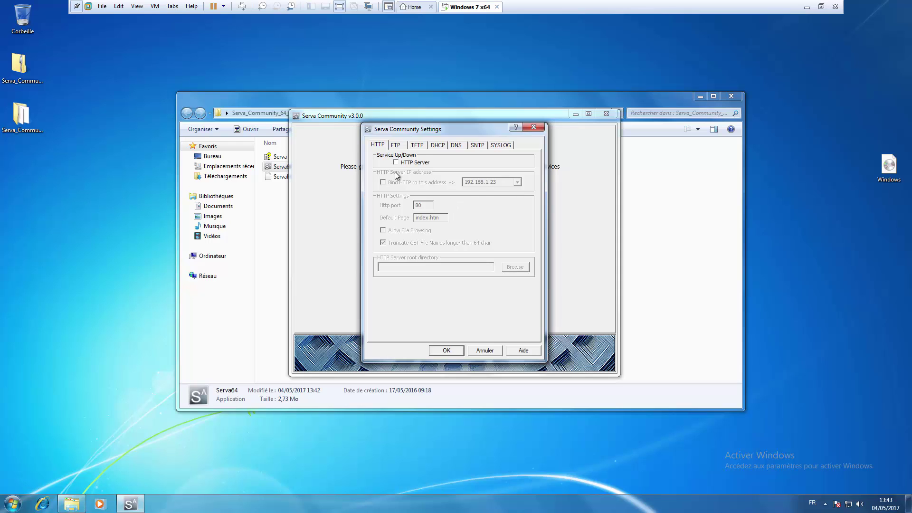
Step: Tick TFTP Server and set its root directory to a newly created C:\Deploiement folder
click(420, 150)
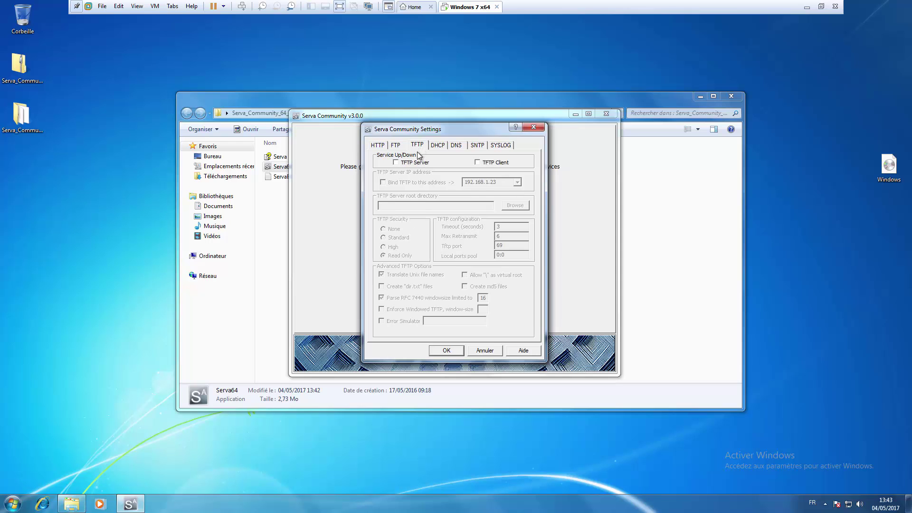
click(395, 163)
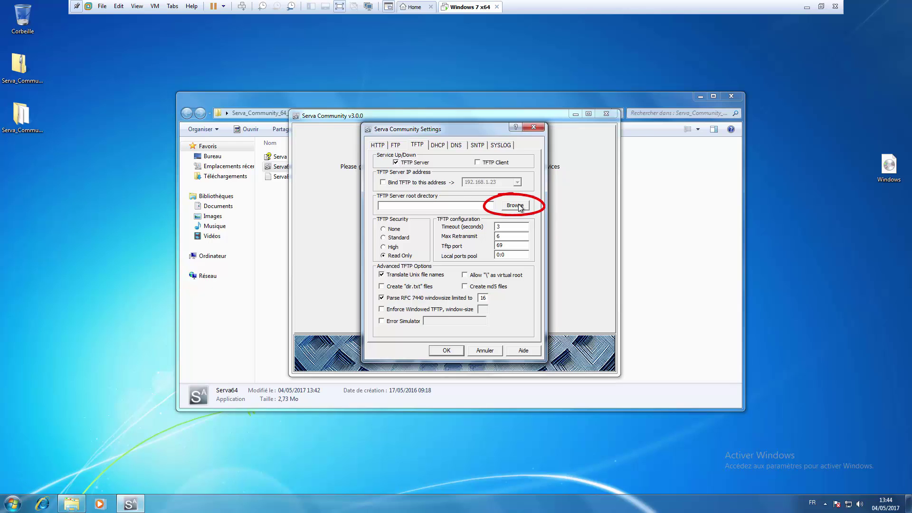
click(520, 207)
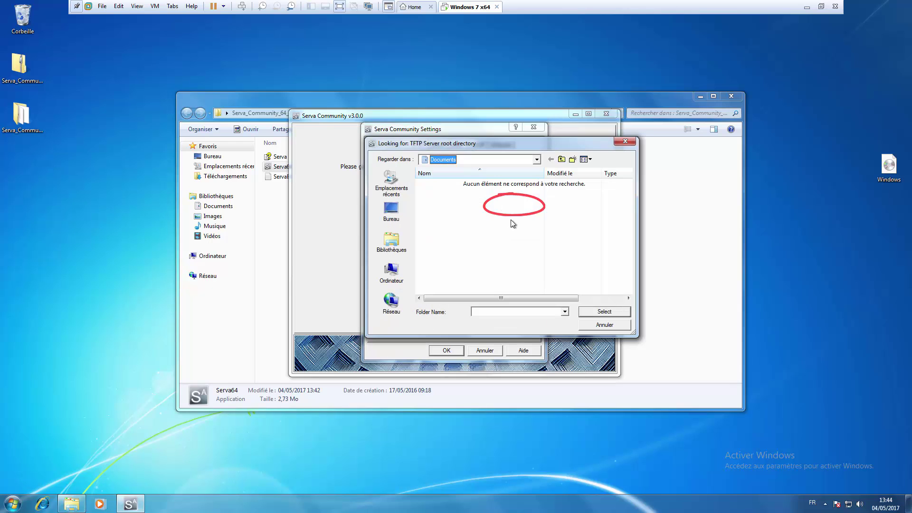
click(392, 272)
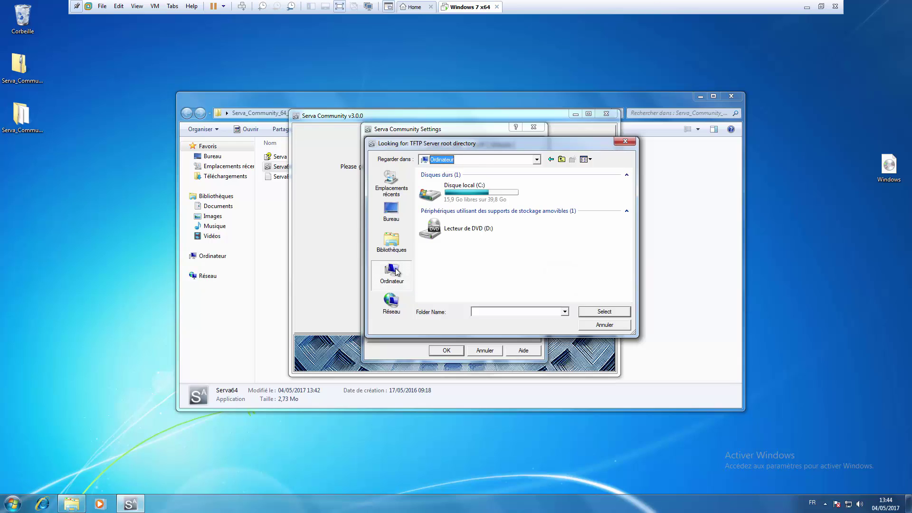
double_click(465, 194)
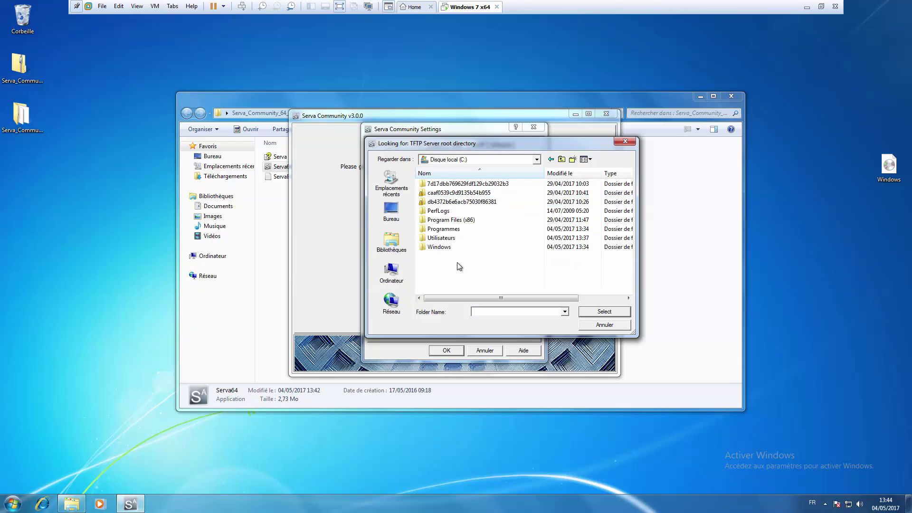
click(573, 159)
text(D)
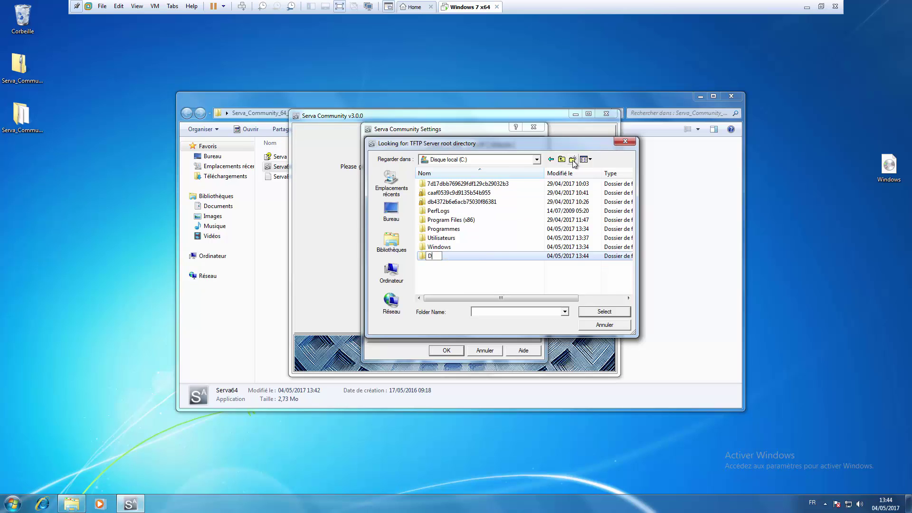
text(eploiement)
key(Return)
click(600, 314)
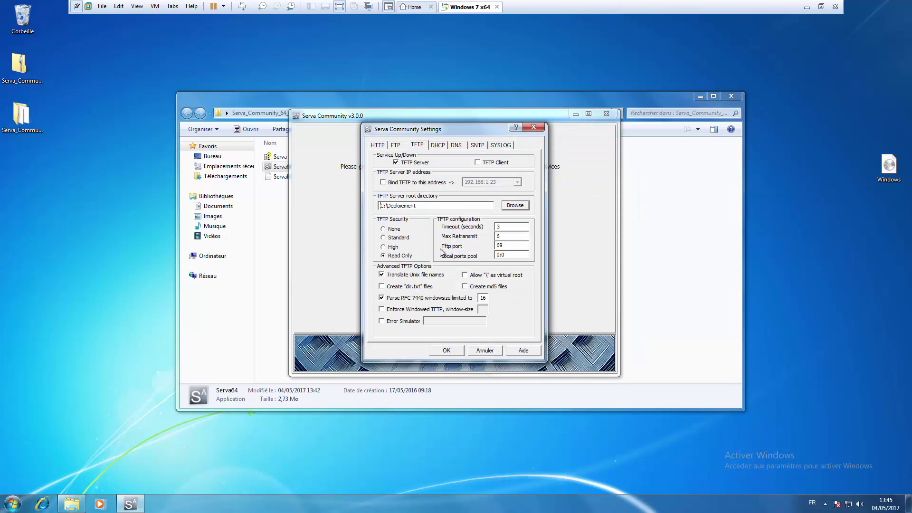
Step: Enable proxyDHCP and the BINL add-on on the DHCP tab, then save with OK
click(435, 146)
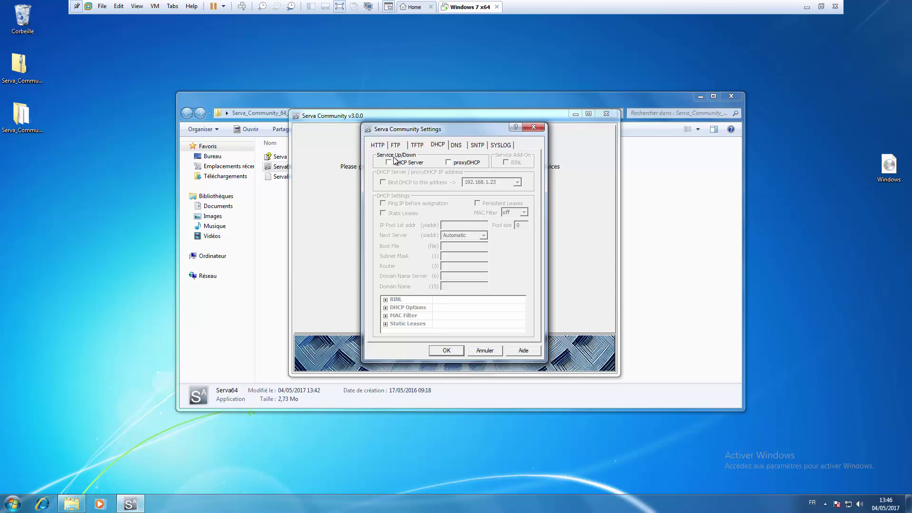
click(449, 162)
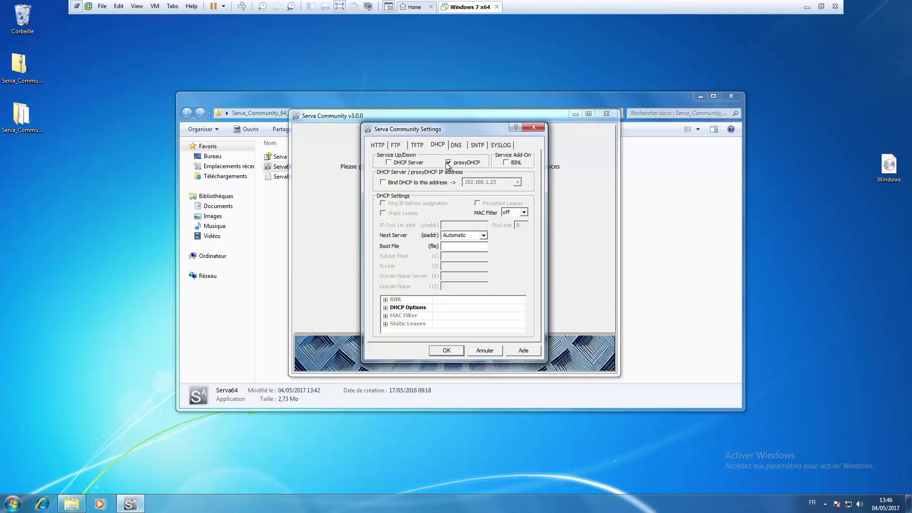
click(506, 162)
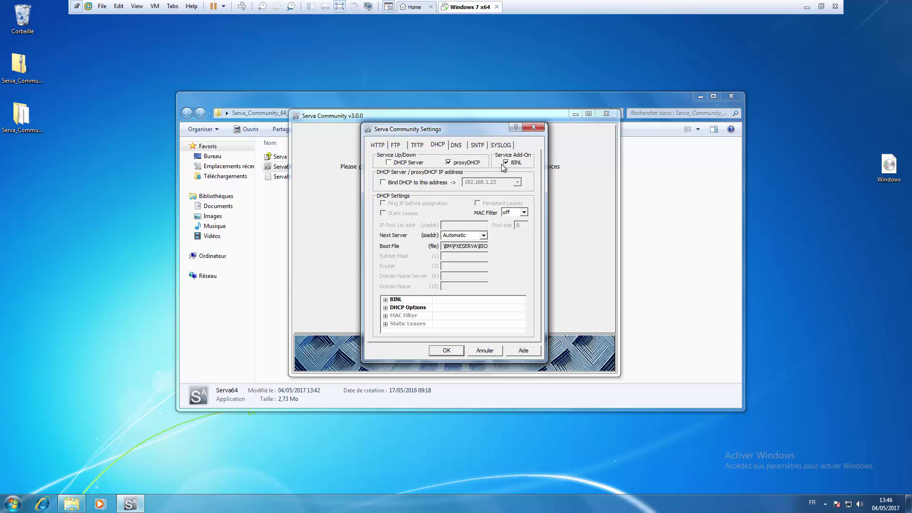
click(447, 350)
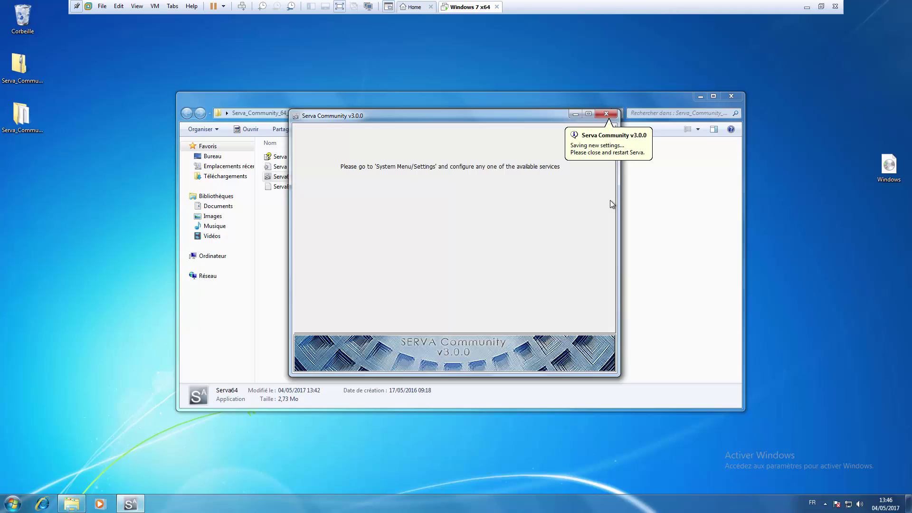
Step: Close and relaunch Serva64 to apply the settings, then open Ordinateur from the Start menu
click(608, 114)
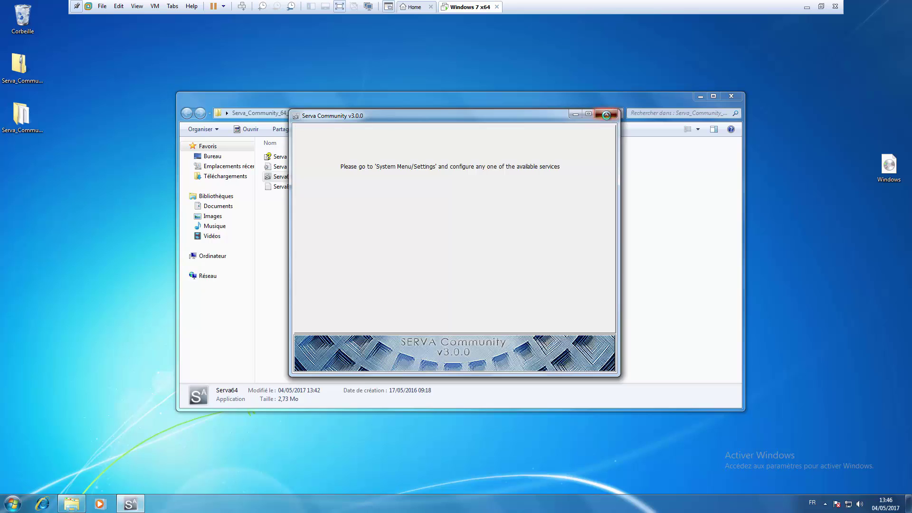
double_click(284, 178)
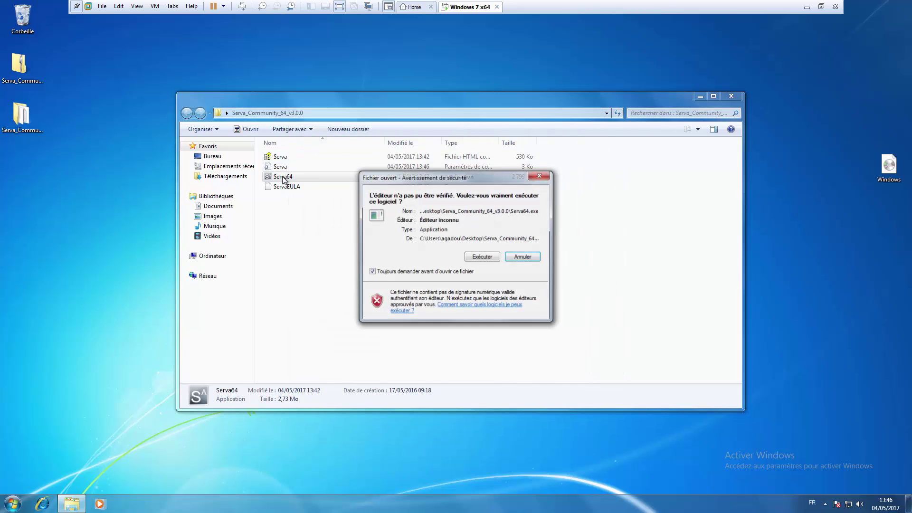
click(488, 256)
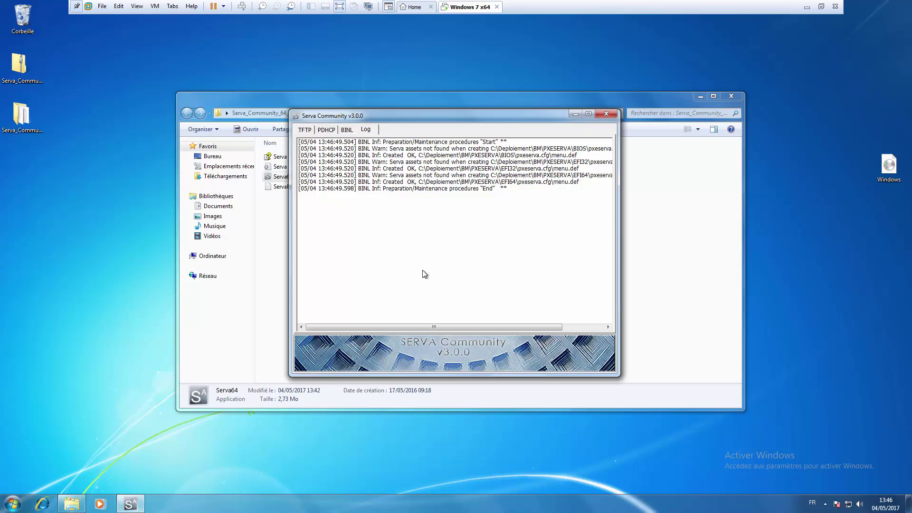
click(12, 503)
click(189, 364)
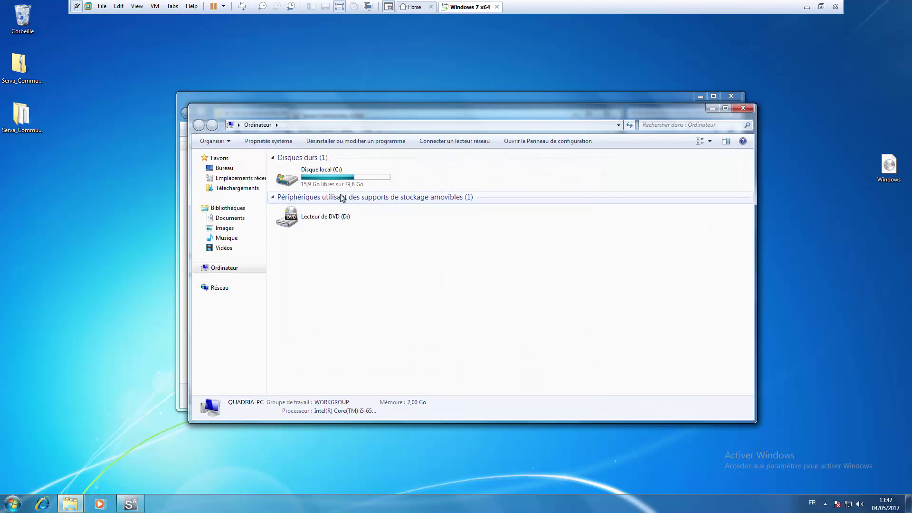
Step: Open C:\Deploiement, now holding Serva's BM, NWA_PXE, WIA_RIS and WIA_WDS folders
click(337, 181)
double_click(338, 181)
double_click(293, 199)
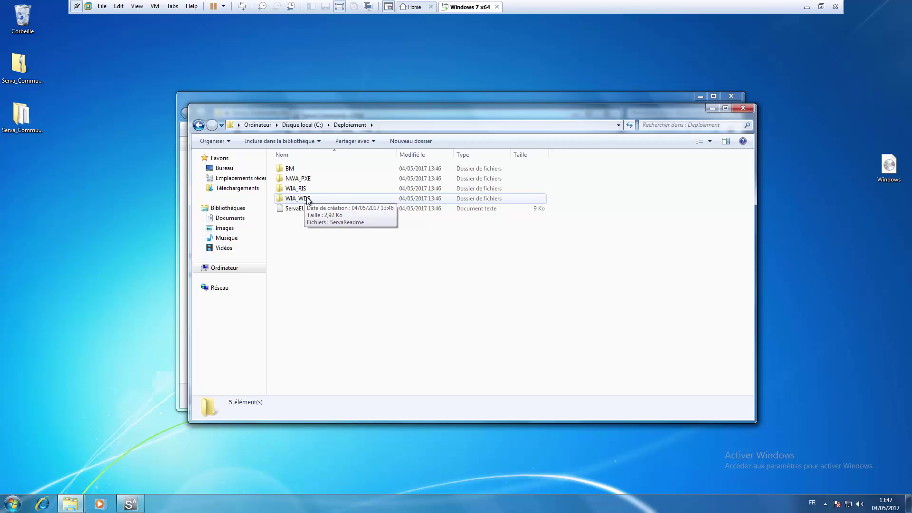
Step: Open Advanced Sharing from the WIA_WDS folder's properties
right_click(307, 198)
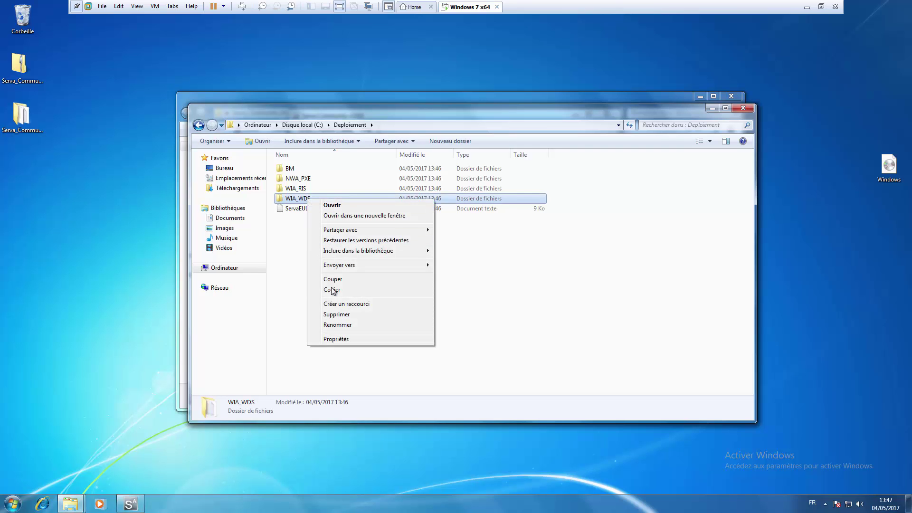
click(340, 340)
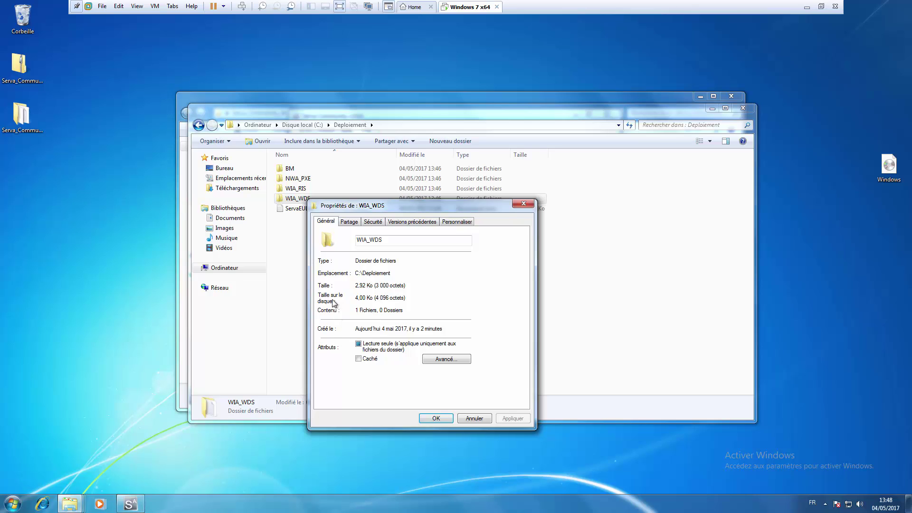
click(354, 223)
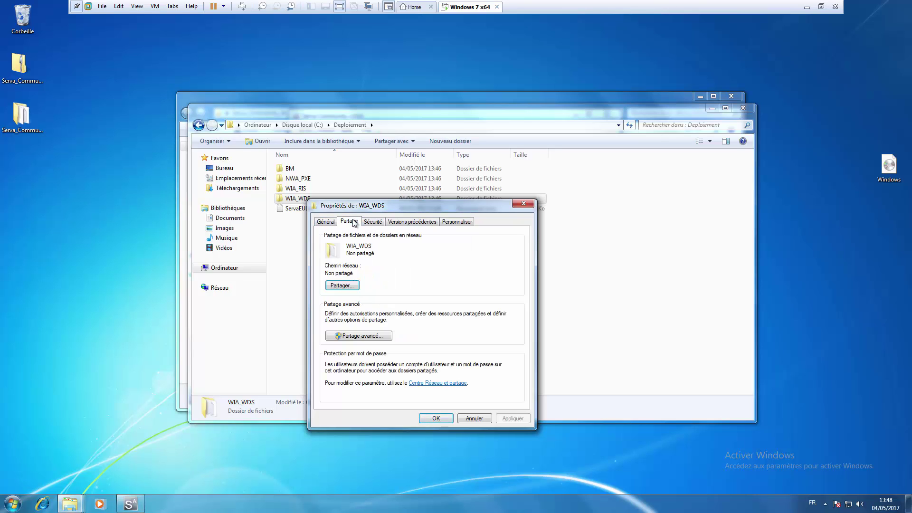
click(352, 336)
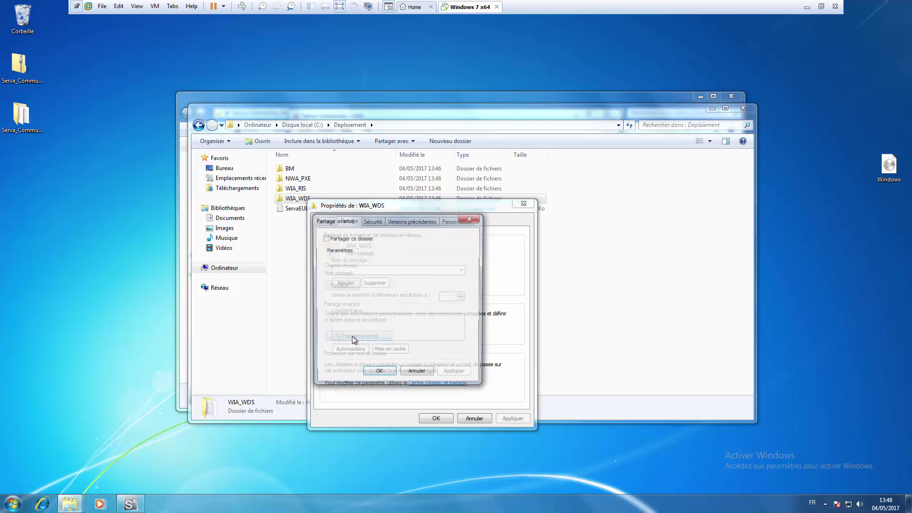
Step: Share the folder as WIA_WDS_SHARE and view its permissions, with Tout le monde at Lecture
click(328, 240)
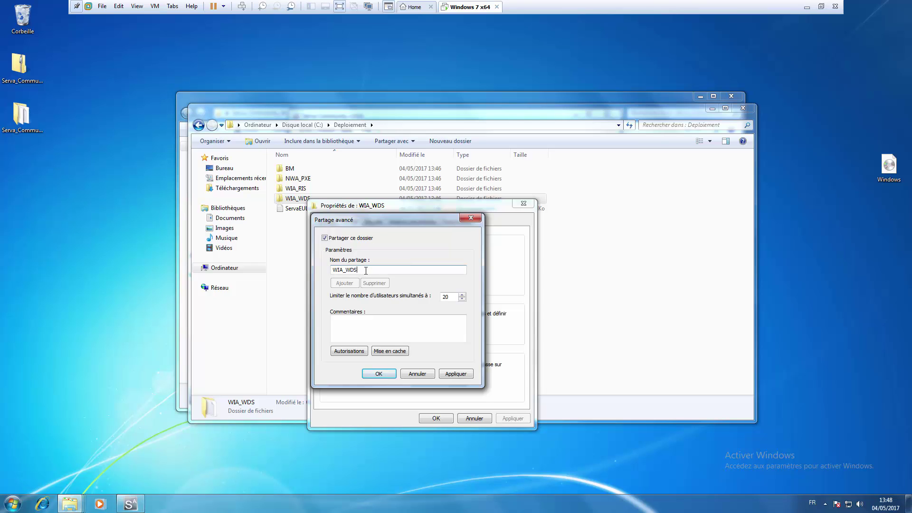
click(366, 270)
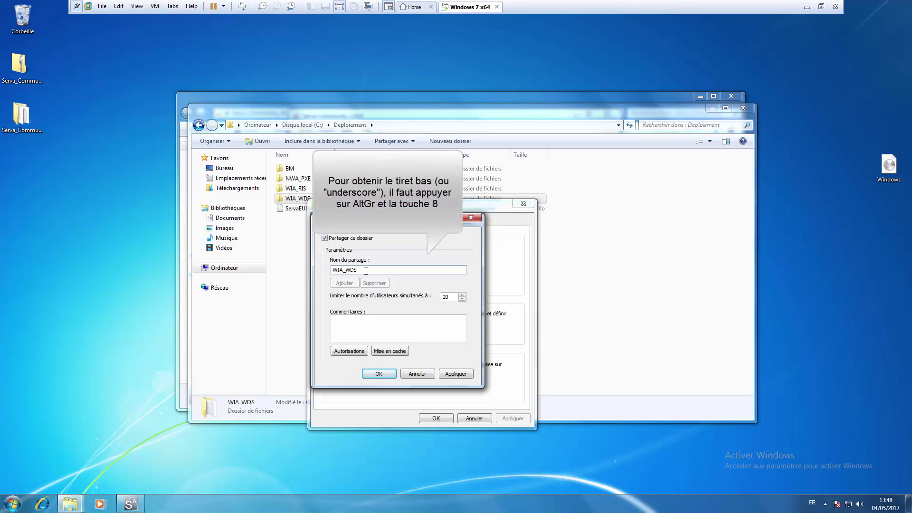
text(_SH)
text(ART)
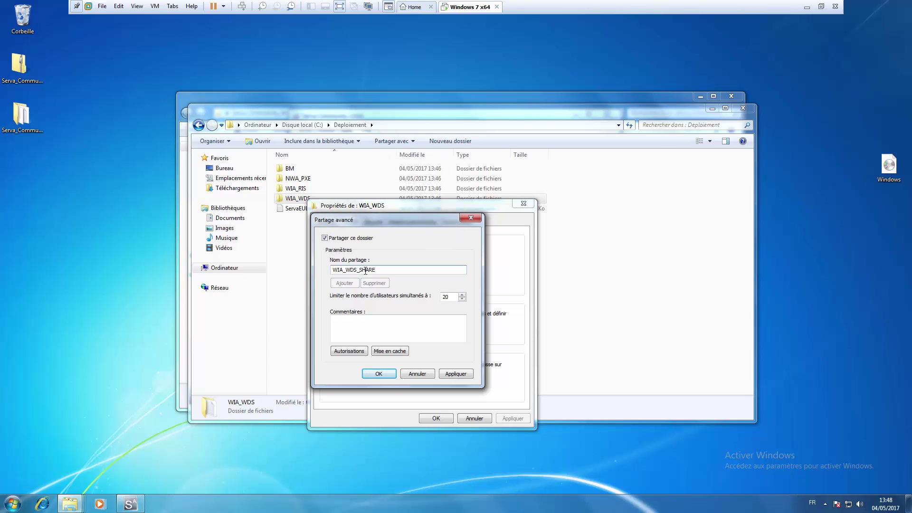
click(349, 352)
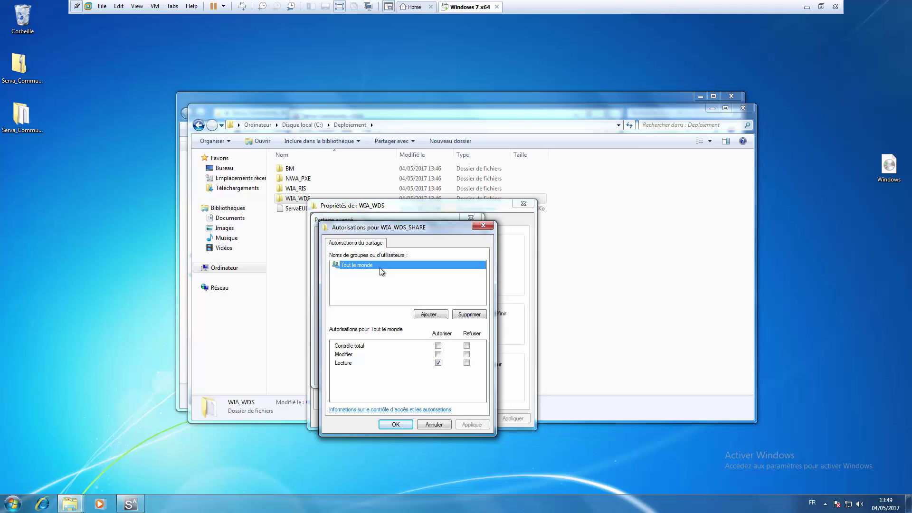
Step: Launch Computer Management via Ordinateur > Gérer, maximize it, and expand Utilisateurs et groupes locaux
click(17, 504)
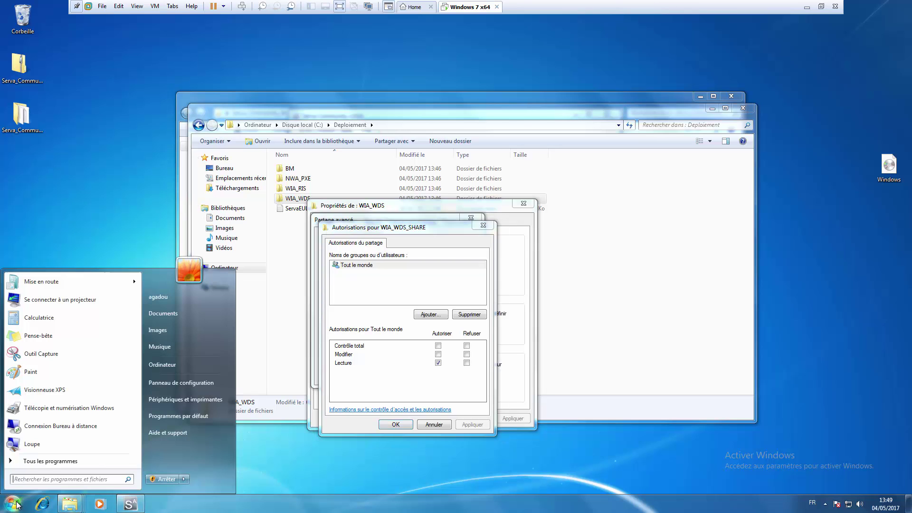
right_click(176, 363)
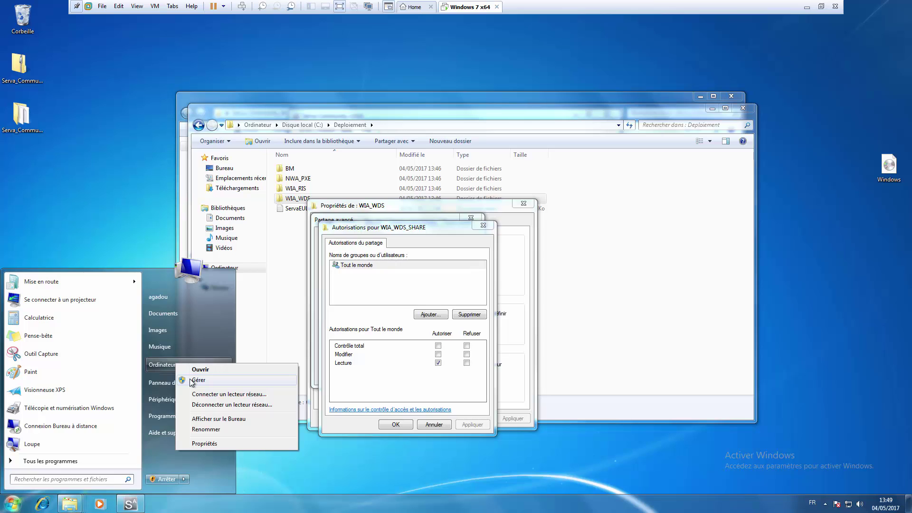
click(190, 380)
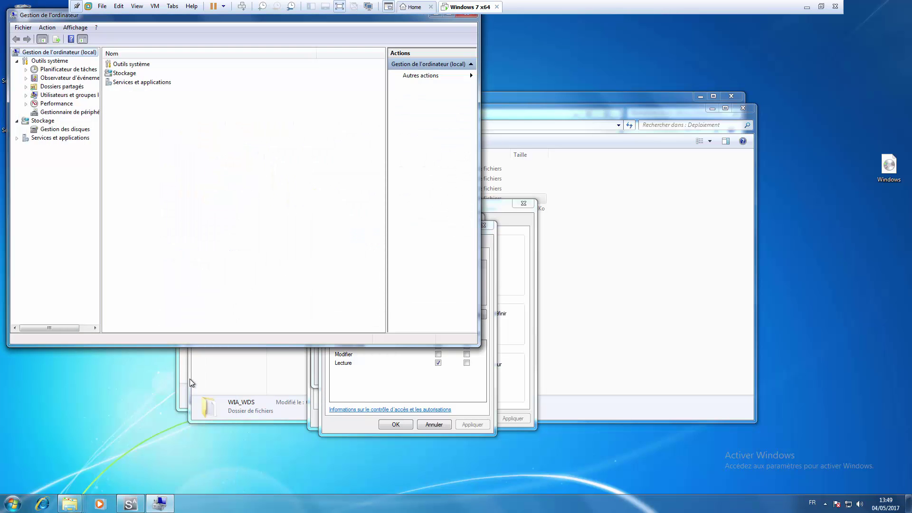
key(super+Up)
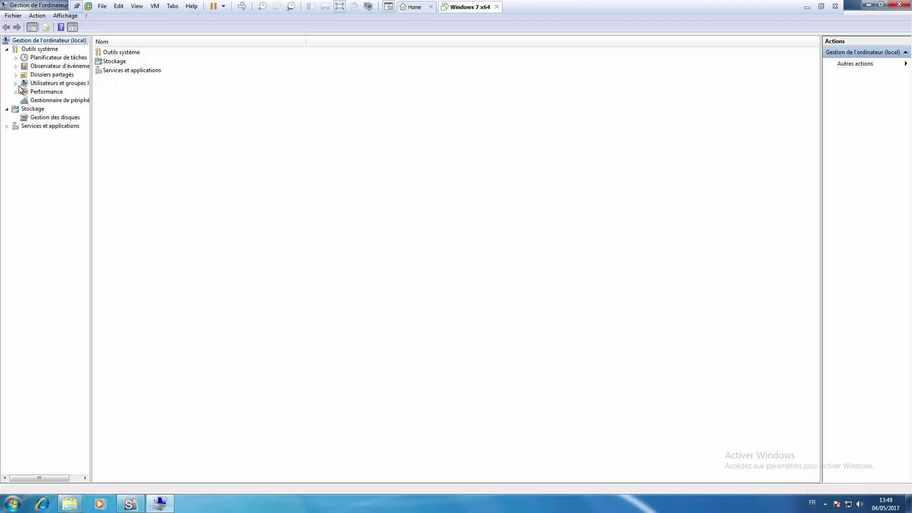
click(16, 84)
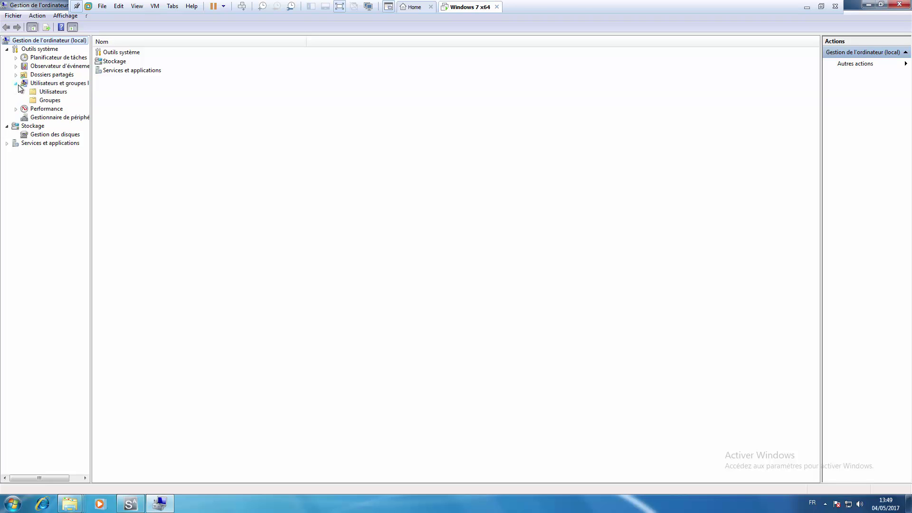
right_click(51, 93)
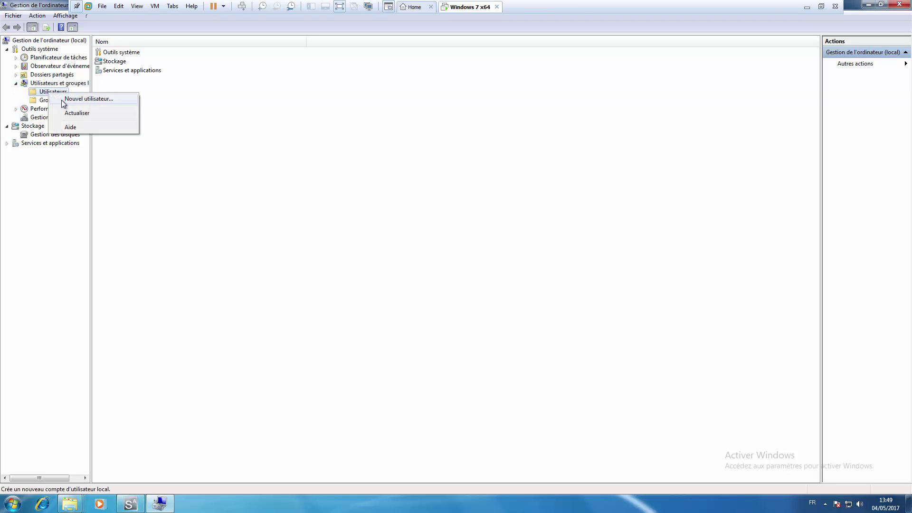
Step: Create local user 'test' with a password that never expires and no forced change at logon
click(88, 99)
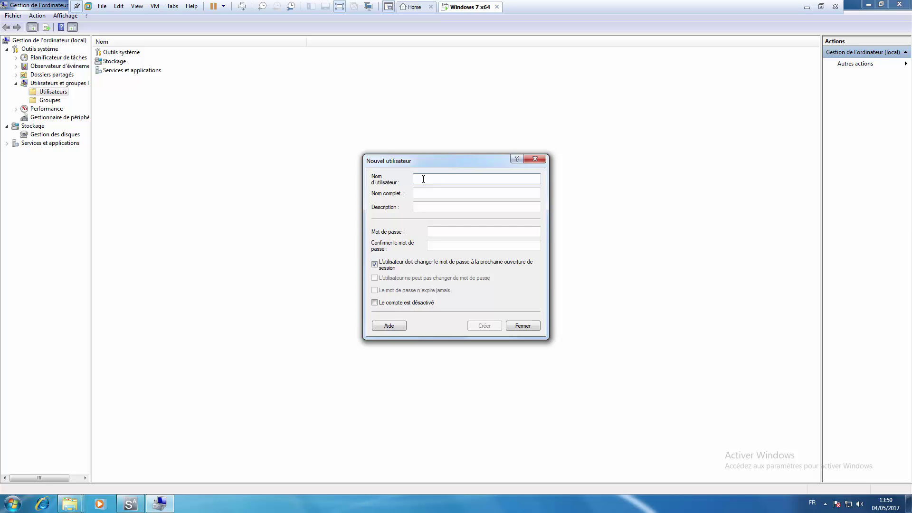
text(test)
click(434, 232)
text(••••)
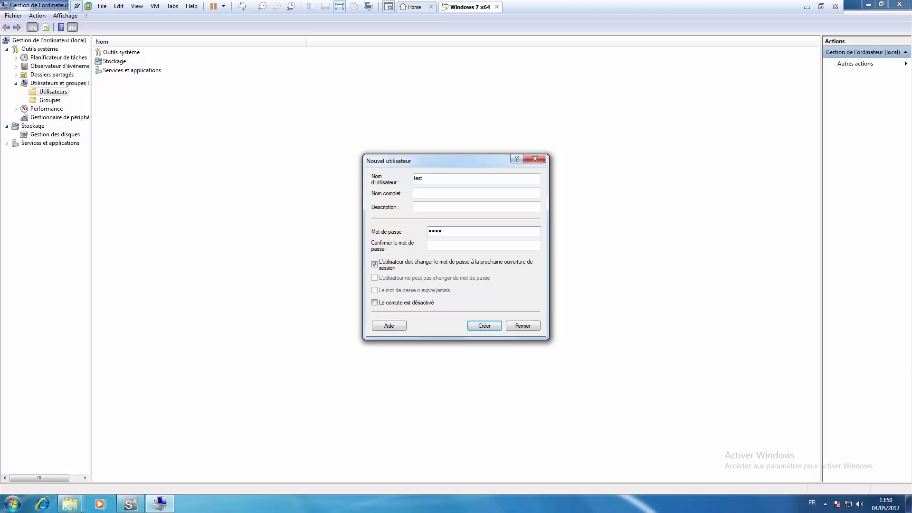
text(••••)
click(375, 265)
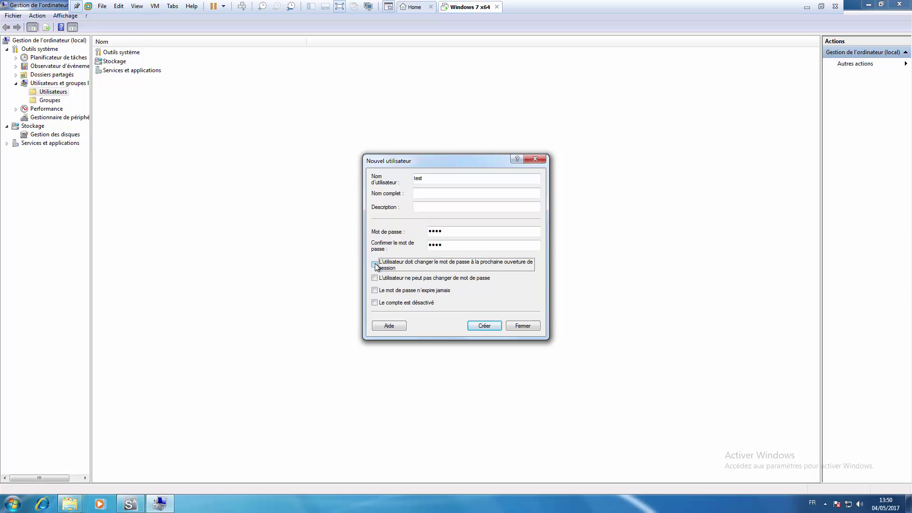
click(375, 291)
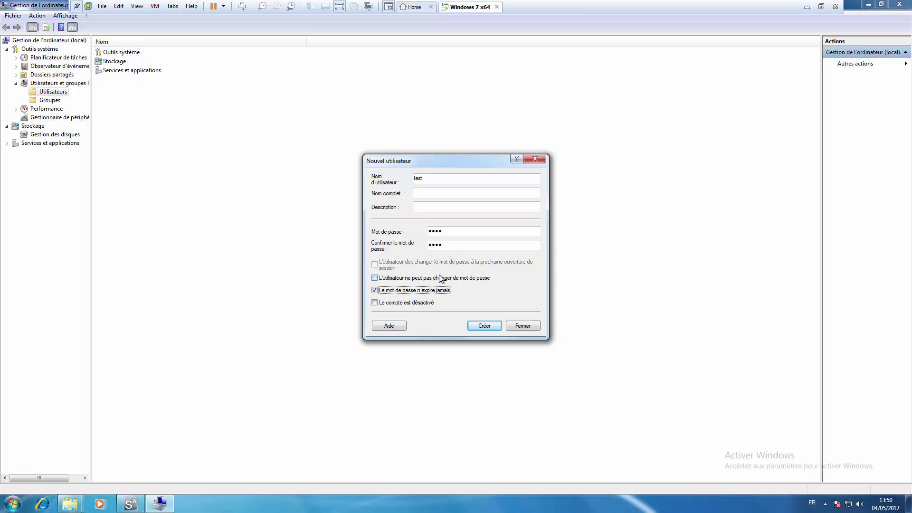
click(481, 328)
click(524, 327)
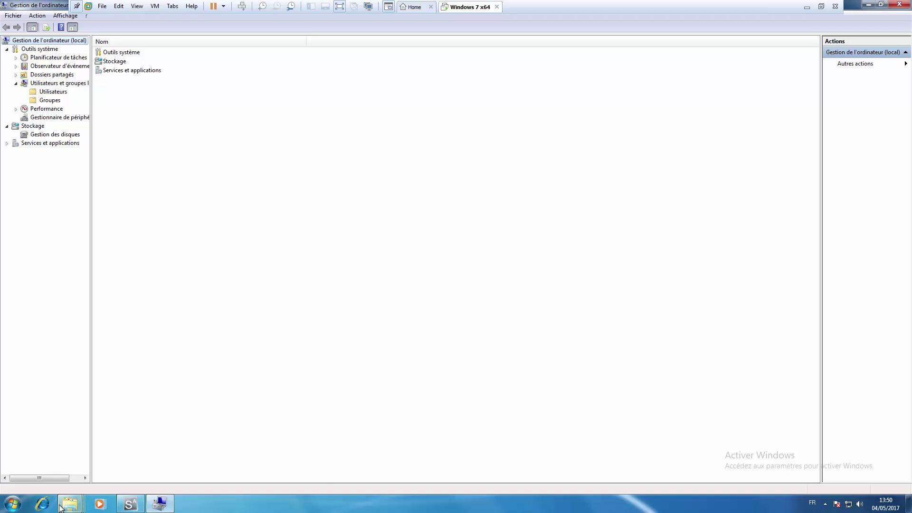
Step: Add the local user account, verified against local accounts, to the WIA_WDS_SHARE share permissions
mouse_move(69, 503)
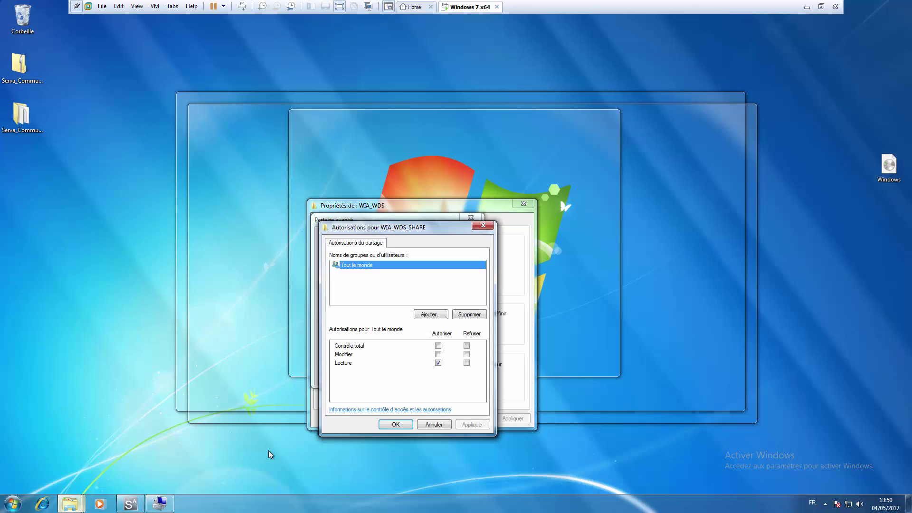
click(268, 452)
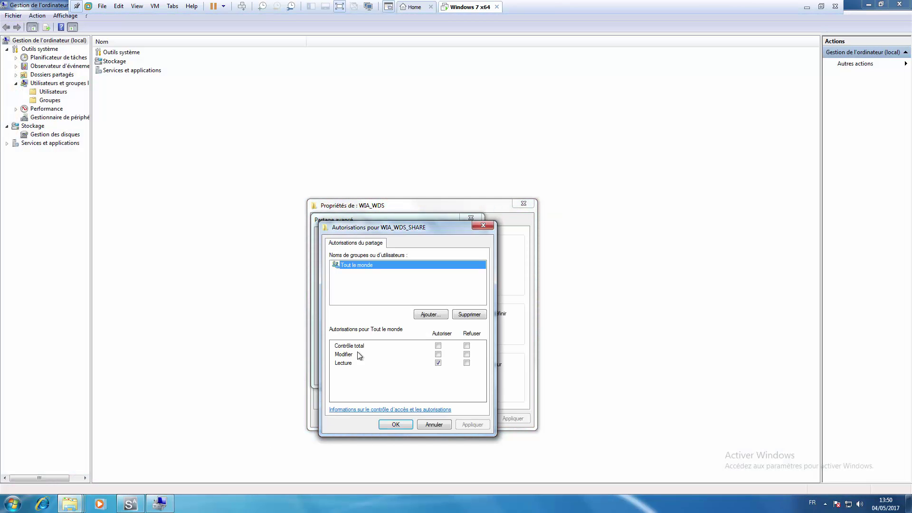
click(431, 315)
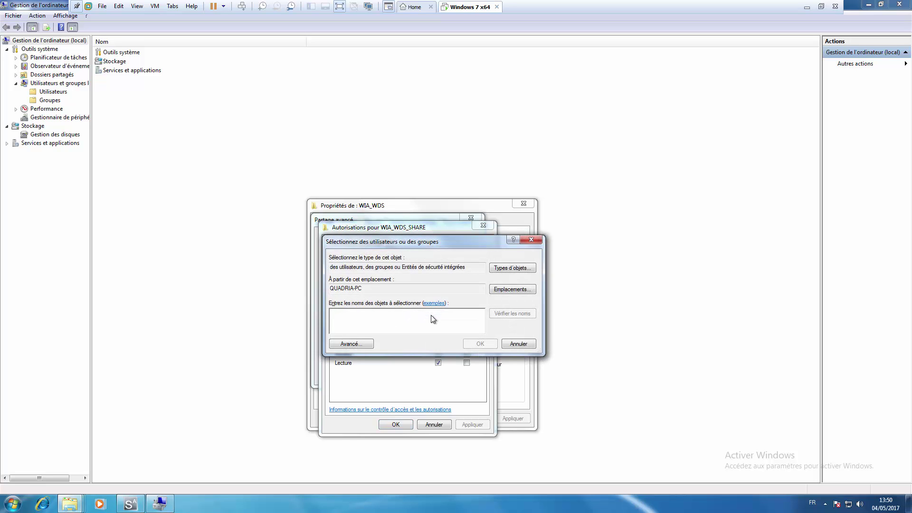
text(test)
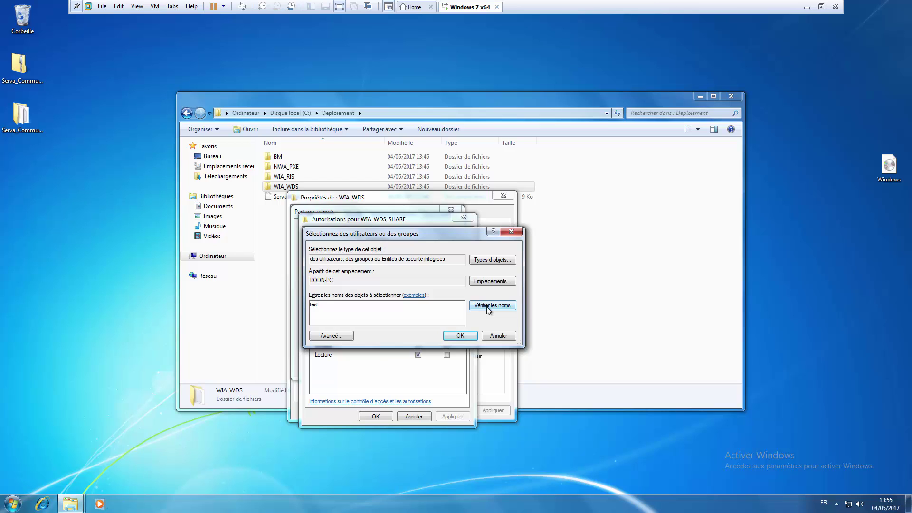
click(487, 306)
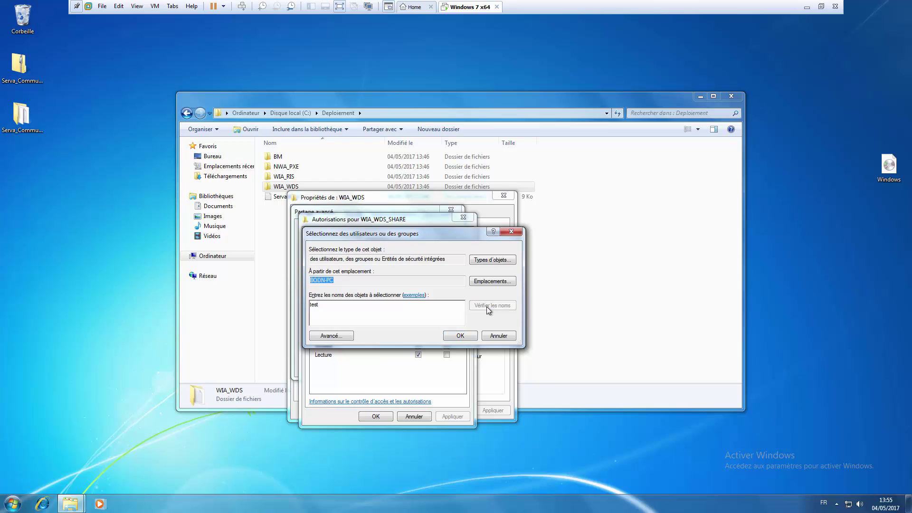
click(458, 336)
Step: Apply the new share permissions with Lecture allowed and confirm the Advanced Sharing settings
click(454, 420)
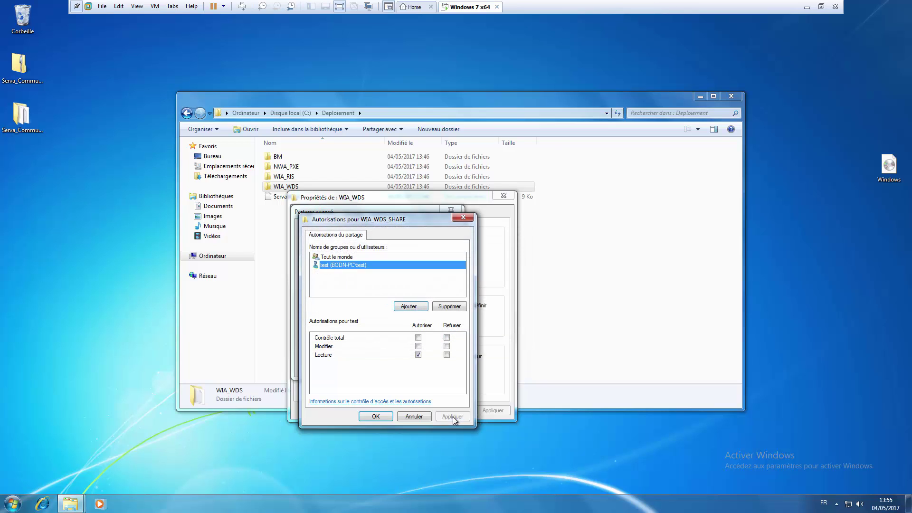
click(383, 413)
click(435, 365)
click(359, 365)
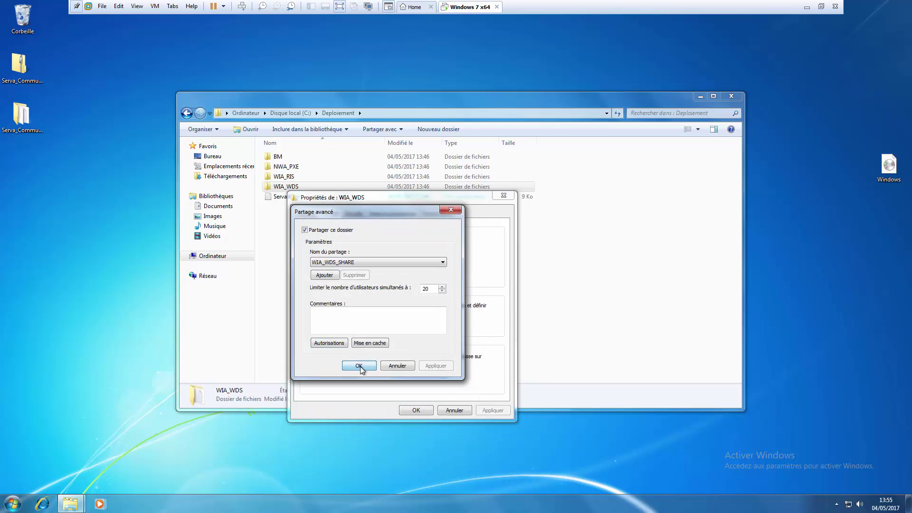
Step: Close the folder properties and create a folder named Windows10 inside C:\Deploiement\WIA_WDS
click(416, 411)
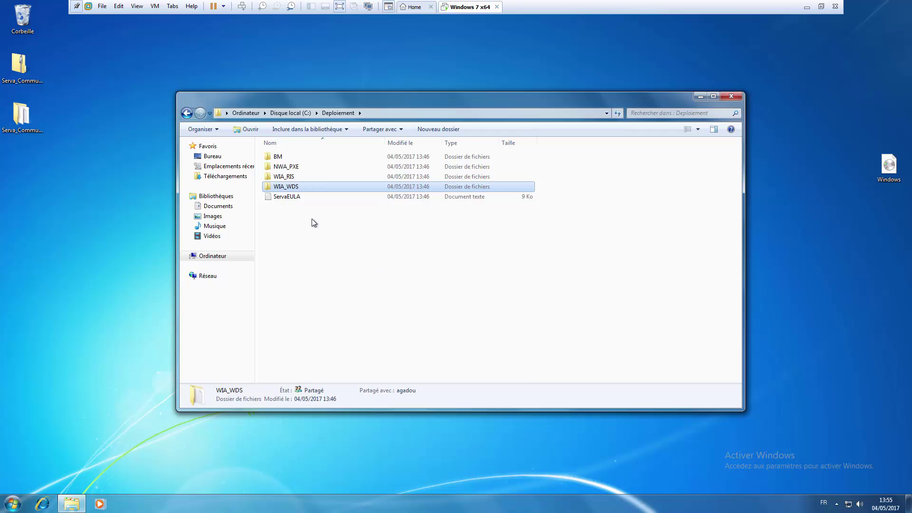
double_click(304, 187)
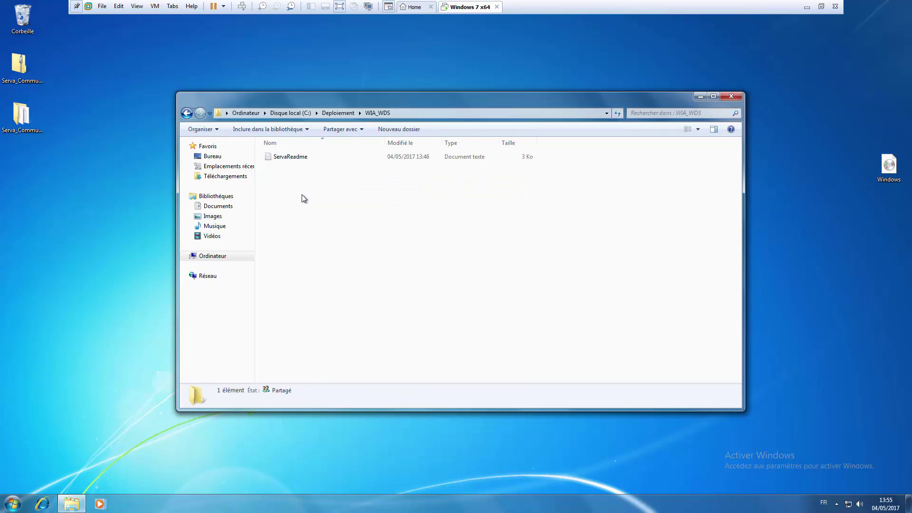
right_click(302, 195)
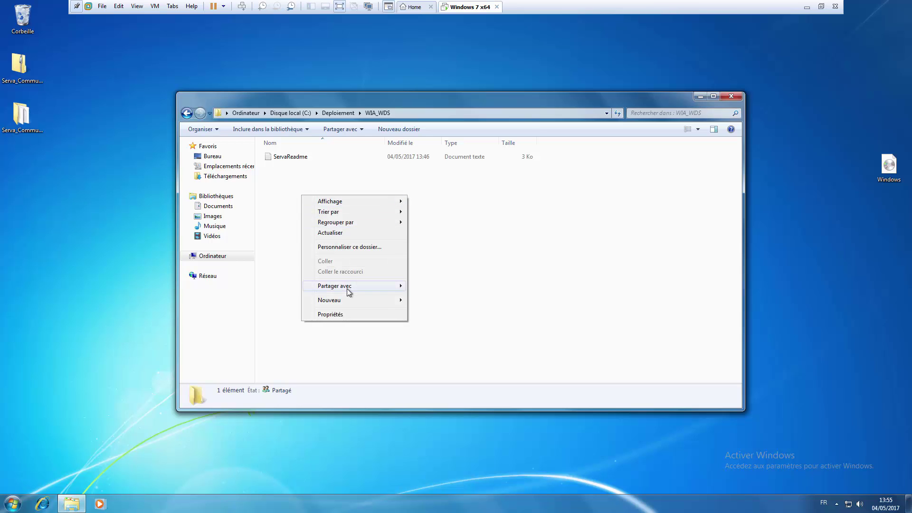
mouse_move(349, 291)
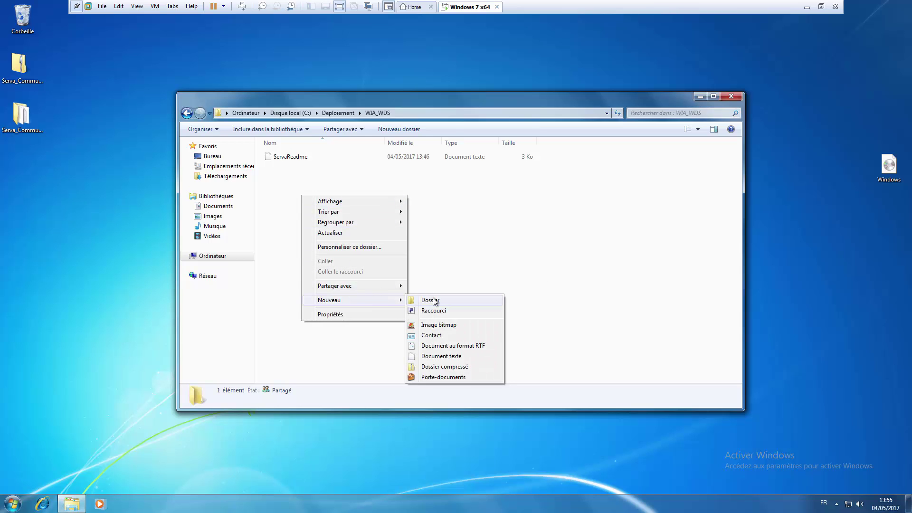
click(433, 300)
text(indows)
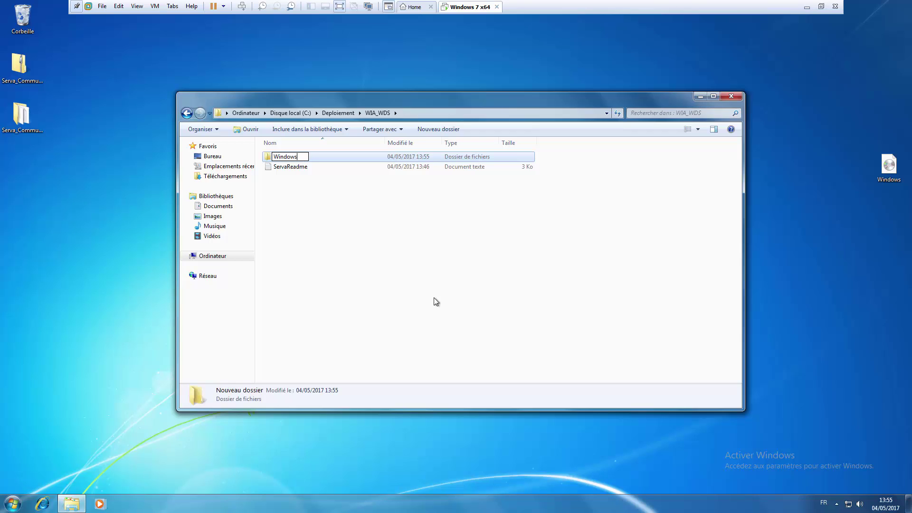
text(10)
key(Return)
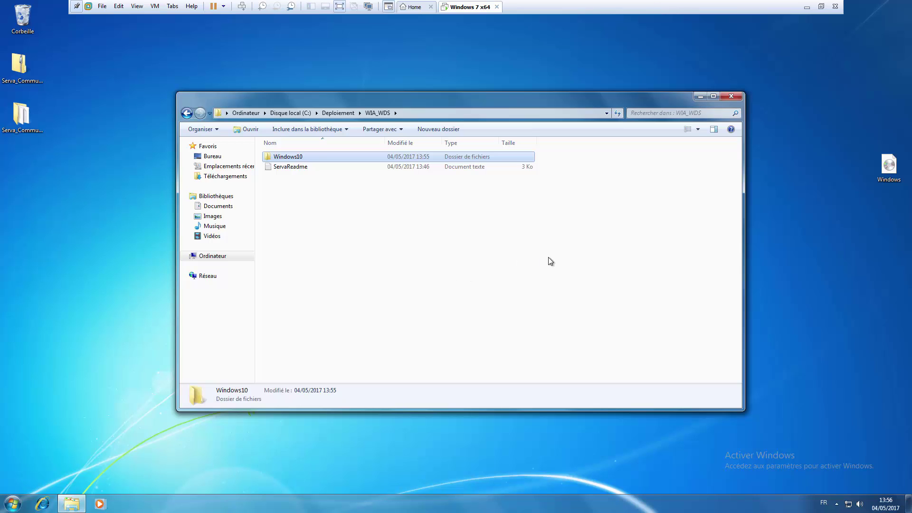
Step: Paste the copied Windows 10 setup files (boot, efi, sources, support, bootmgr, setup) into Windows10
click(889, 166)
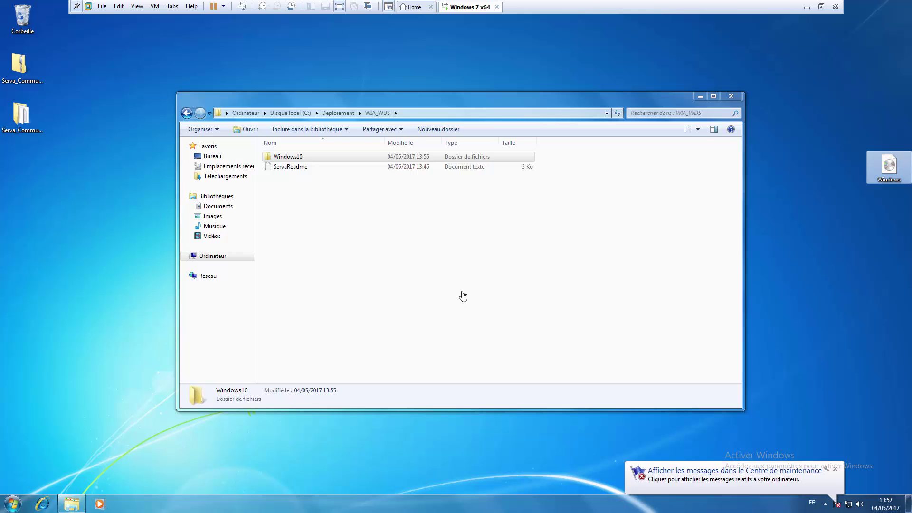
click(303, 158)
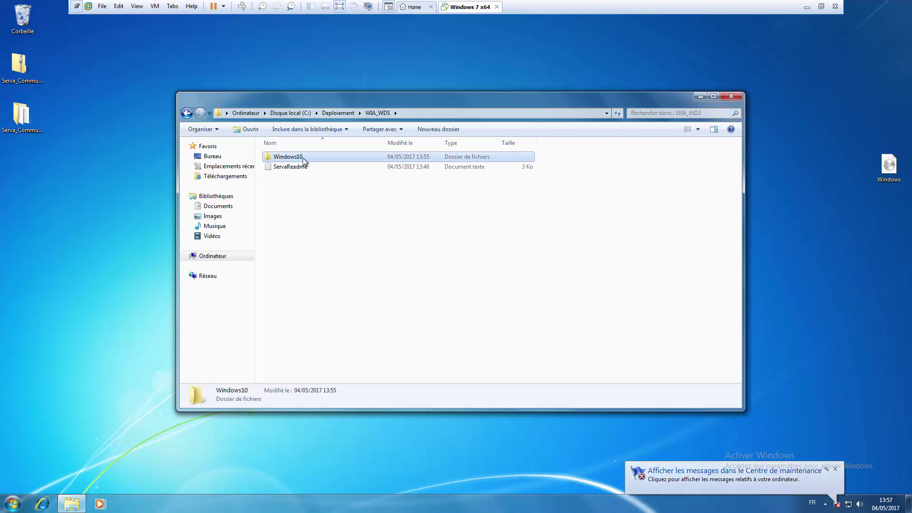
double_click(303, 158)
right_click(301, 176)
click(325, 242)
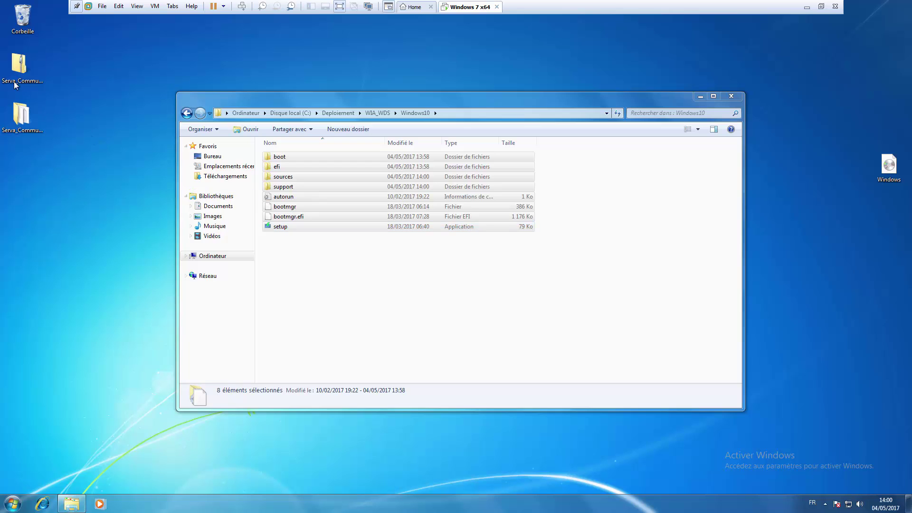
Step: Launch Serva64 from Serva_Community_64_v3.0.0, allowing it to run and dismissing the community notice
double_click(19, 112)
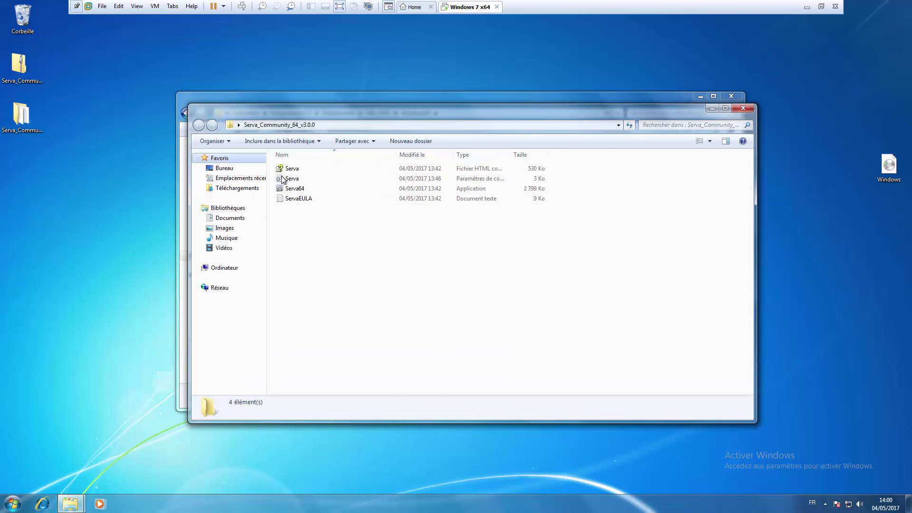
double_click(311, 191)
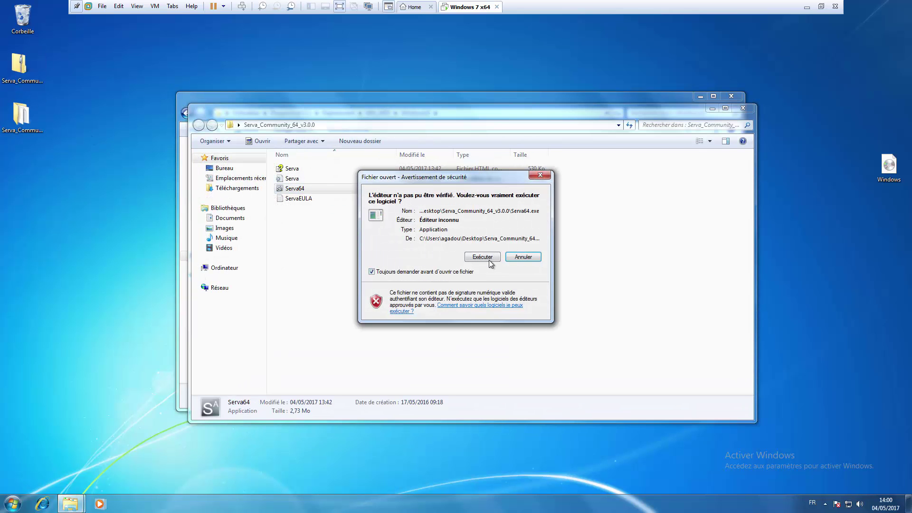
click(489, 258)
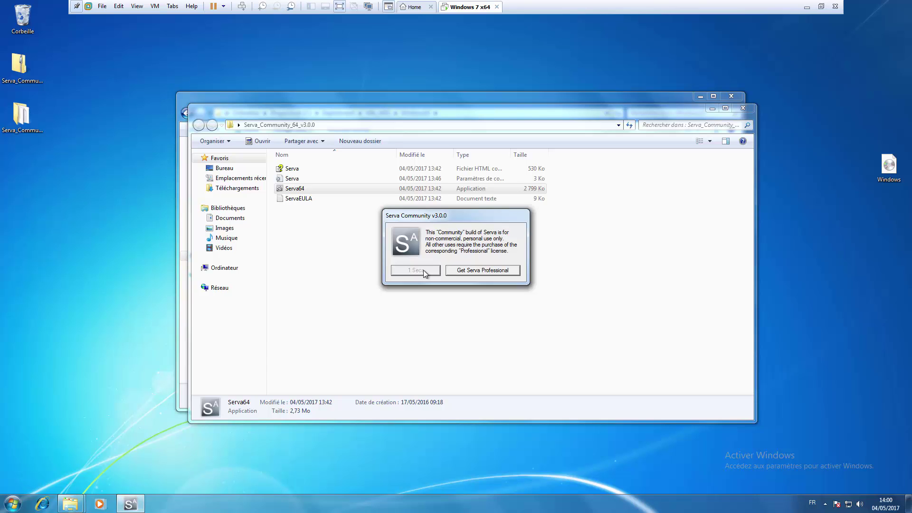
click(424, 270)
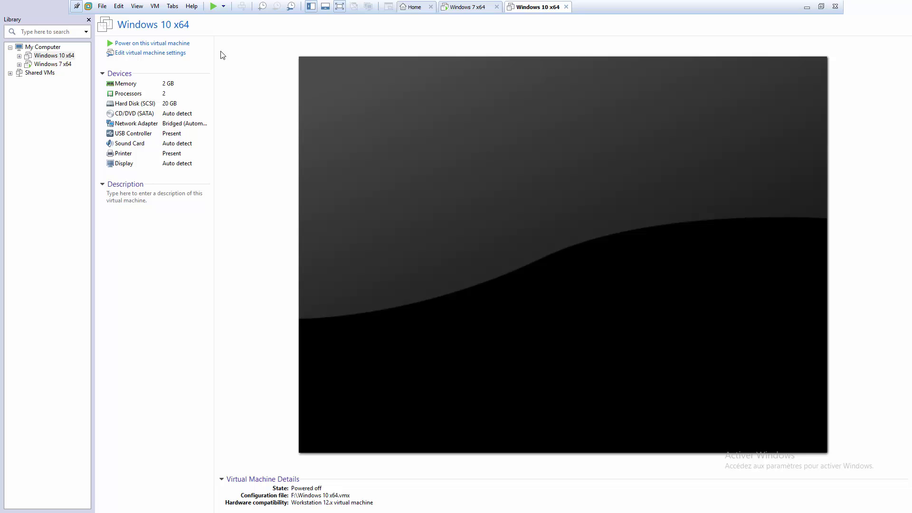
Step: Power on the Windows 10 x64 VM and boot '1) Windows 10, AMD64' from Serva's PXE menu
click(146, 43)
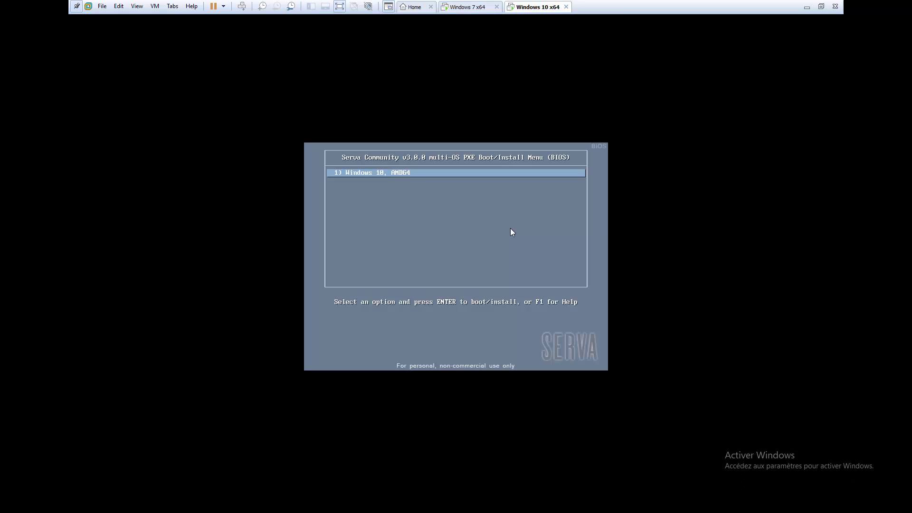
click(511, 229)
key(Return)
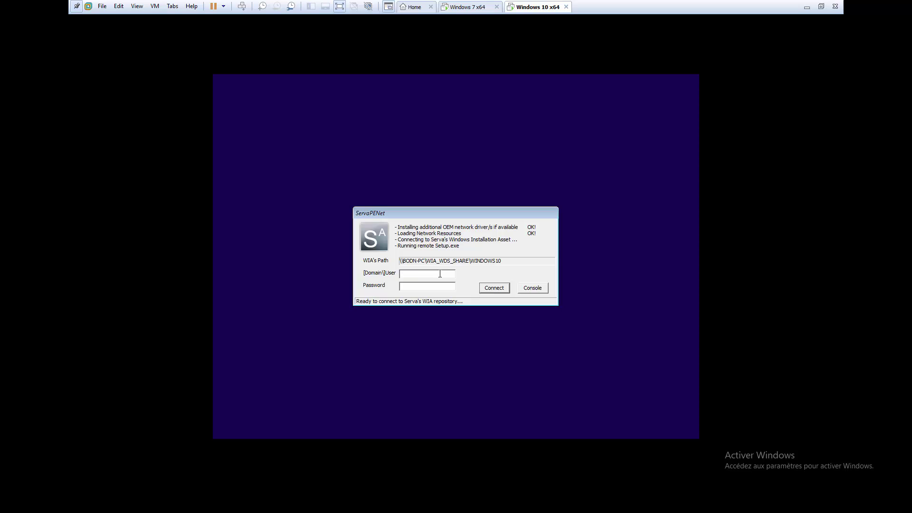
Step: Enter the local user's credentials in ServaPENet and connect to the WIA_WDS_SHARE\WINDOWS10 share
text(est)
click(492, 288)
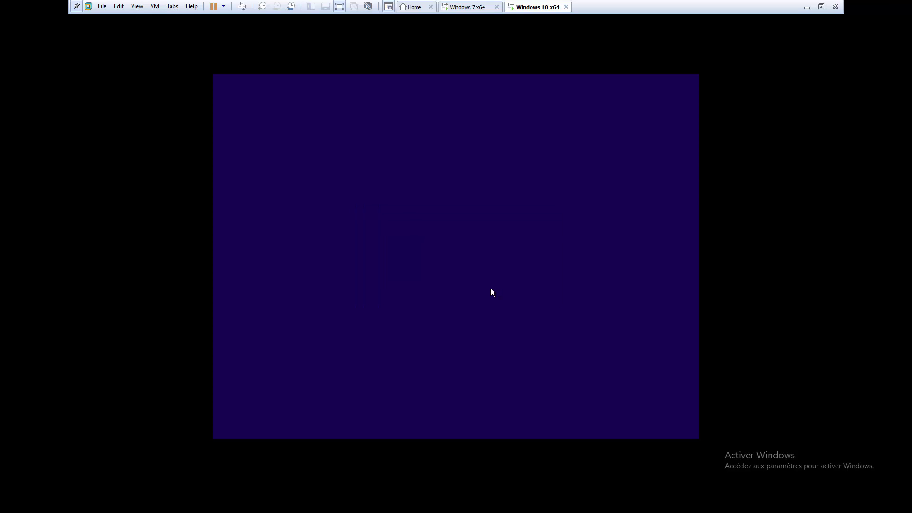